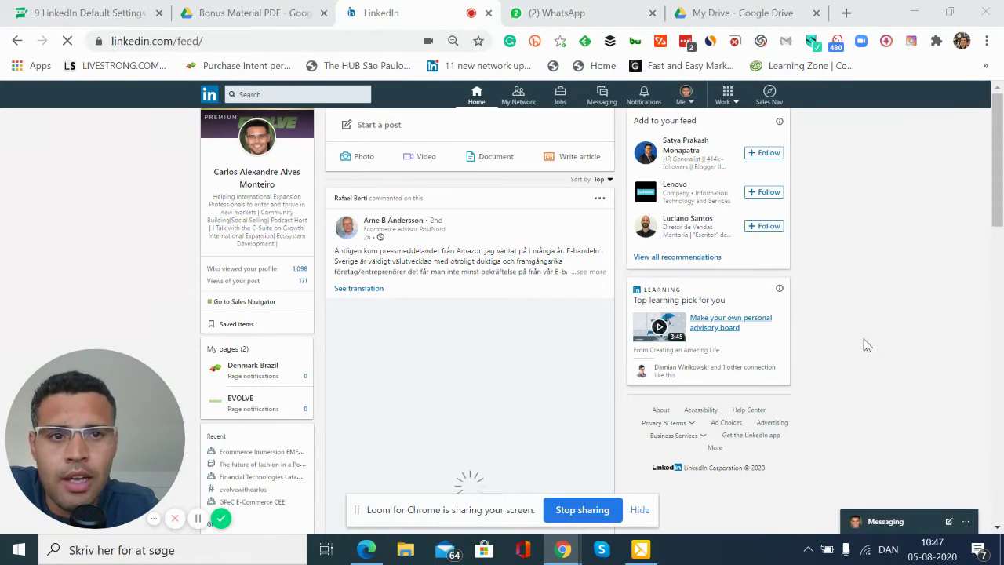
# Open the account's Settings & Privacy page, go to the site preferences, and close the WhatsApp tab
pyautogui.click(688, 107)
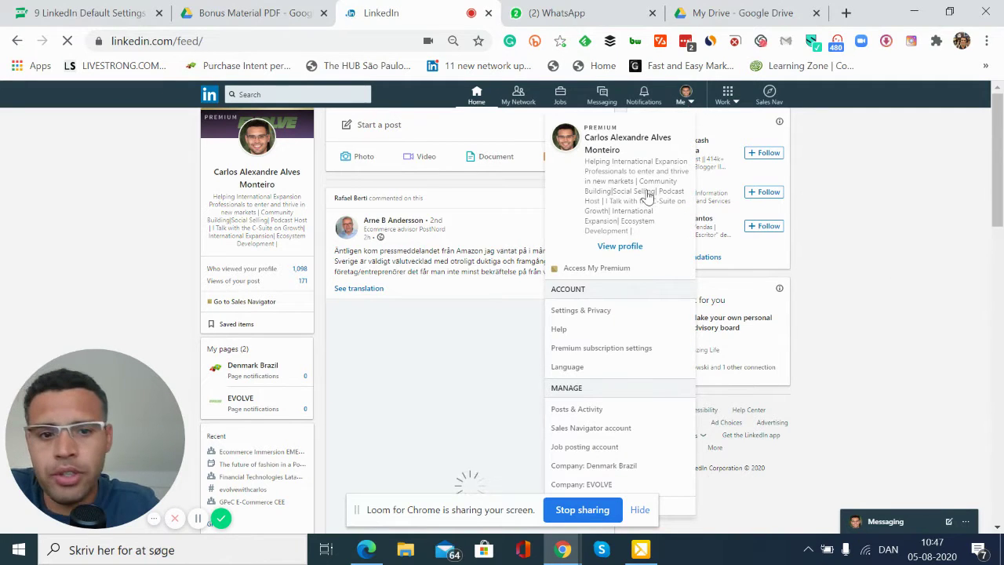
pyautogui.click(616, 319)
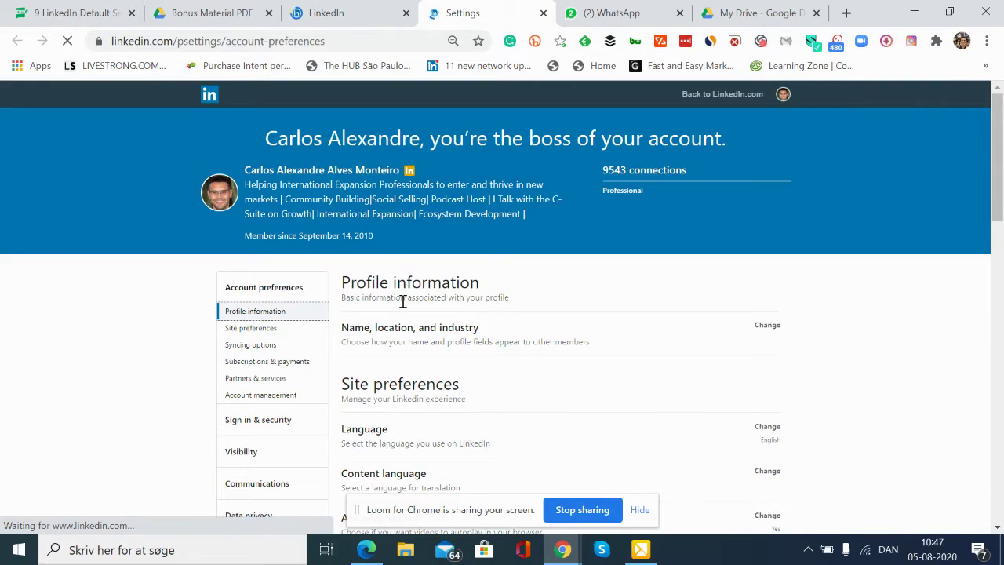
pyautogui.scroll(-2, 155, 288)
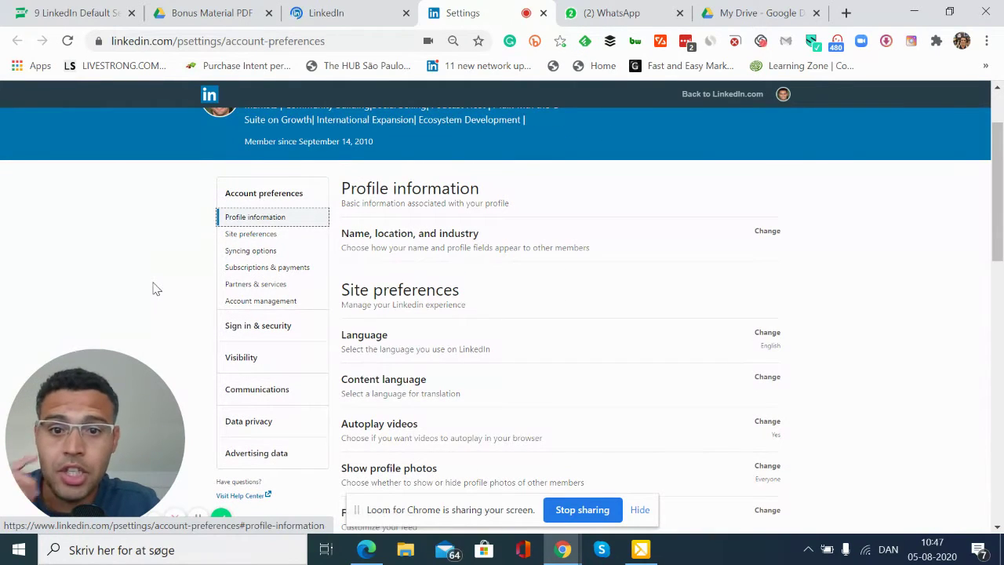
pyautogui.scroll(-2, 155, 289)
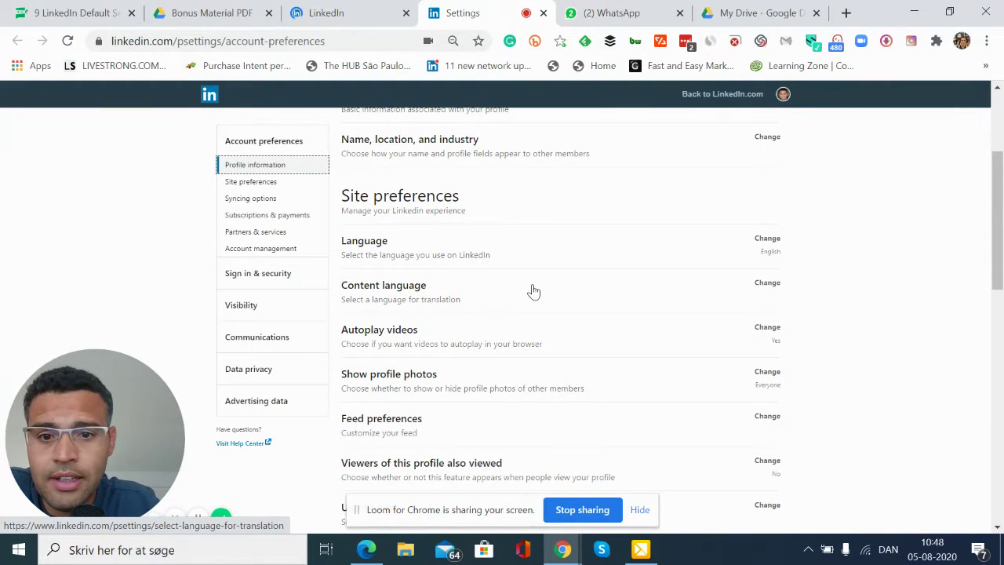
pyautogui.scroll(-1, 532, 290)
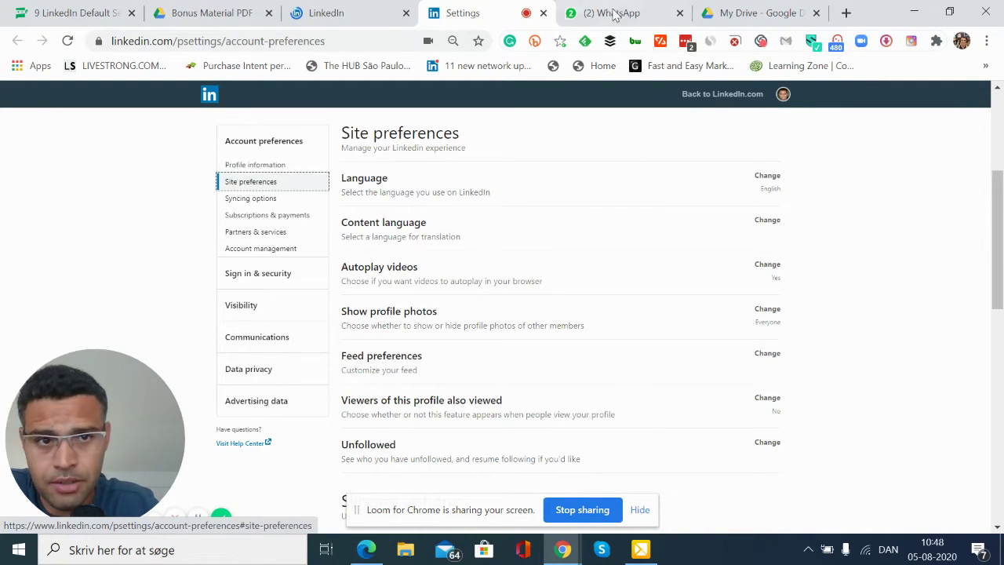
pyautogui.click(679, 13)
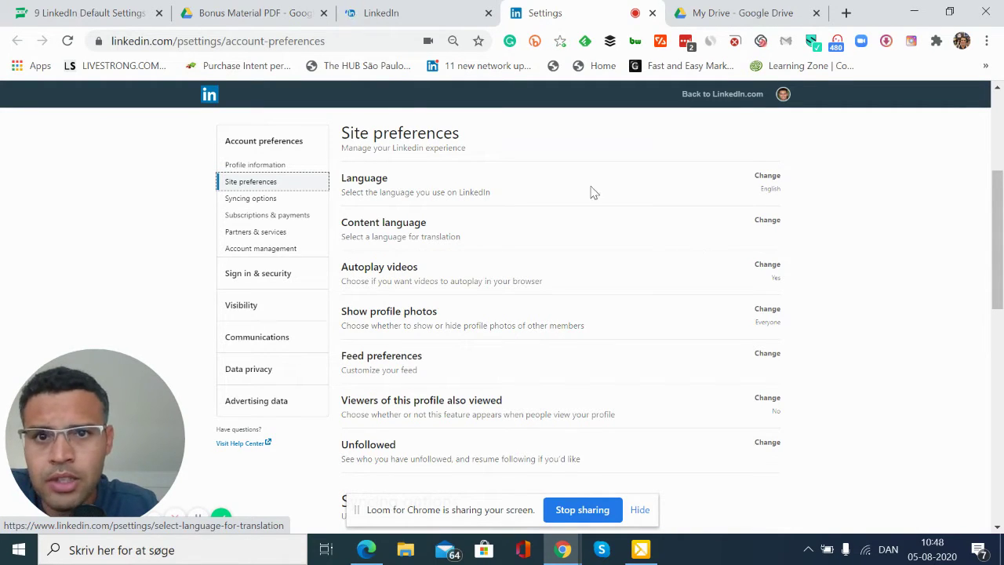
# Return to the LinkedIn feed and show the translation of the Swedish post about Amazon
pyautogui.click(426, 10)
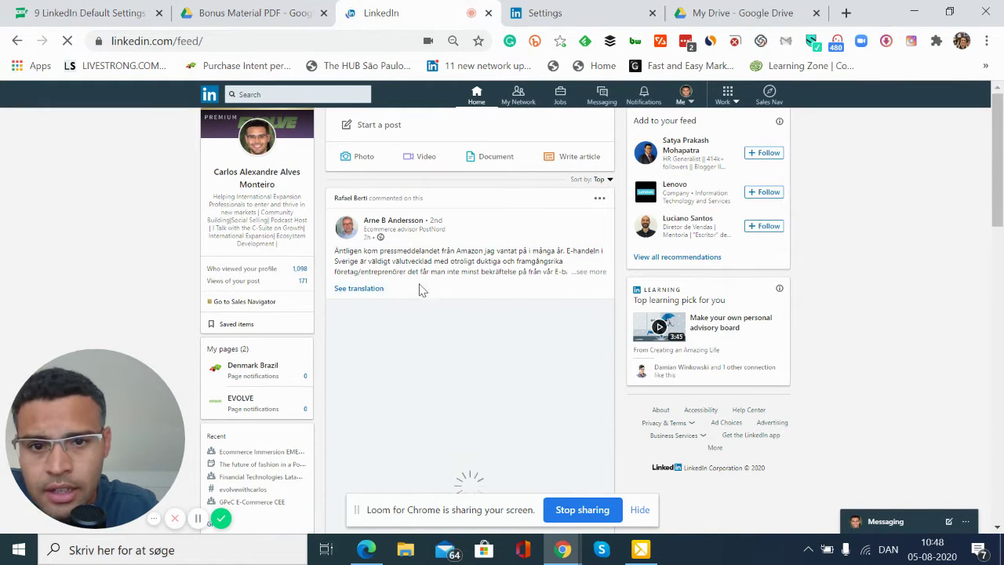
pyautogui.click(358, 289)
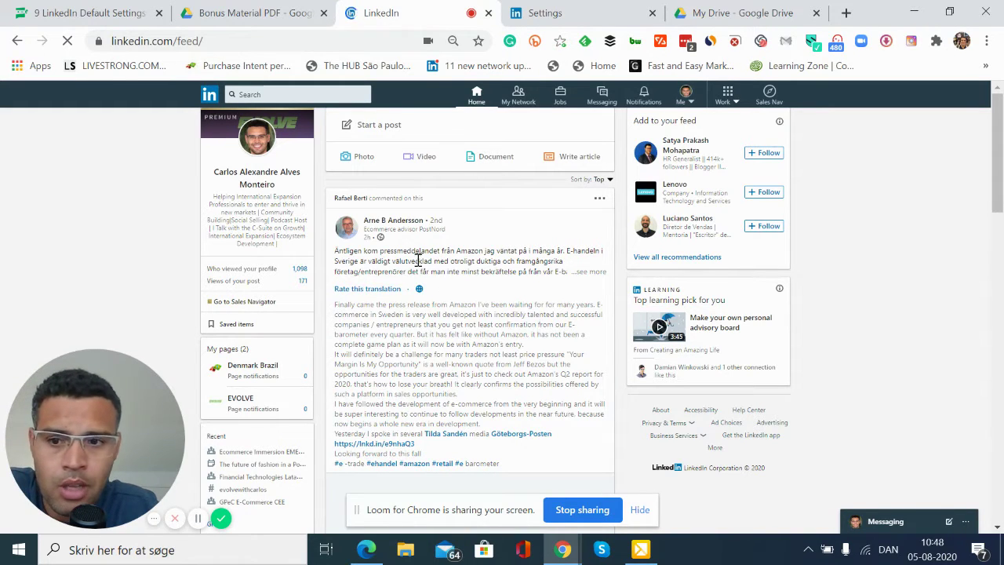
# Open Feed preferences from the account settings and browse the suggested people, companies and hashtags to follow
pyautogui.click(566, 24)
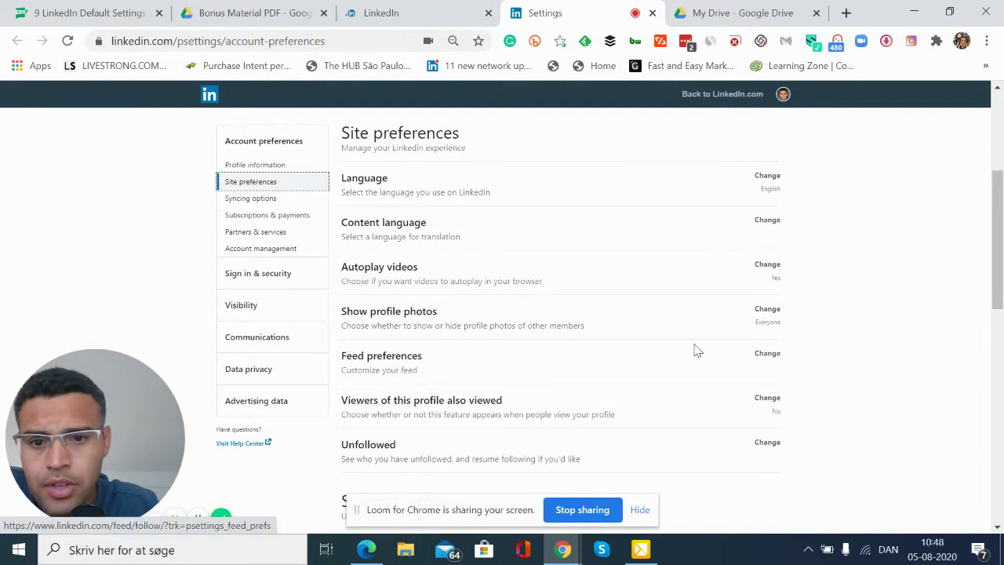
pyautogui.click(764, 357)
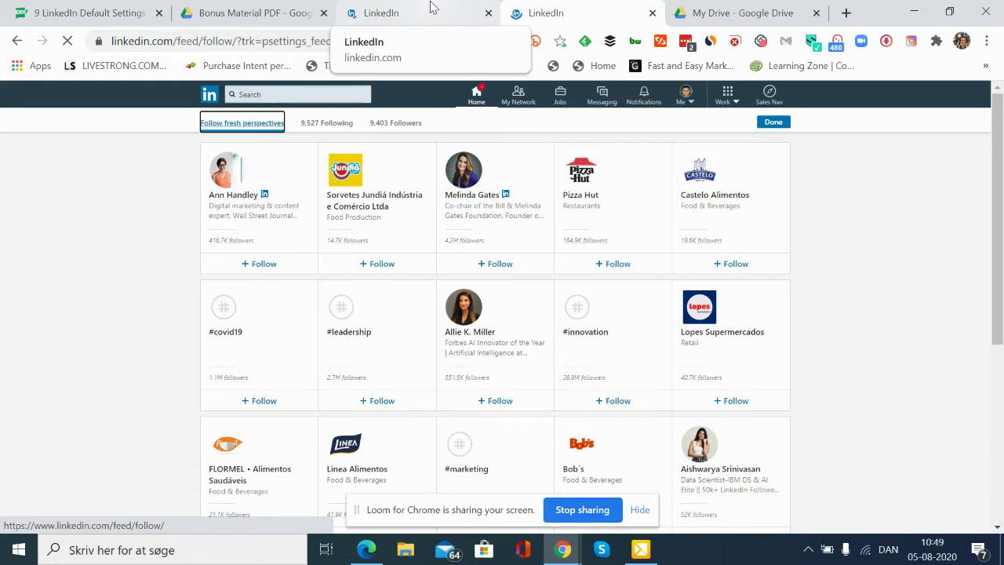
pyautogui.click(431, 9)
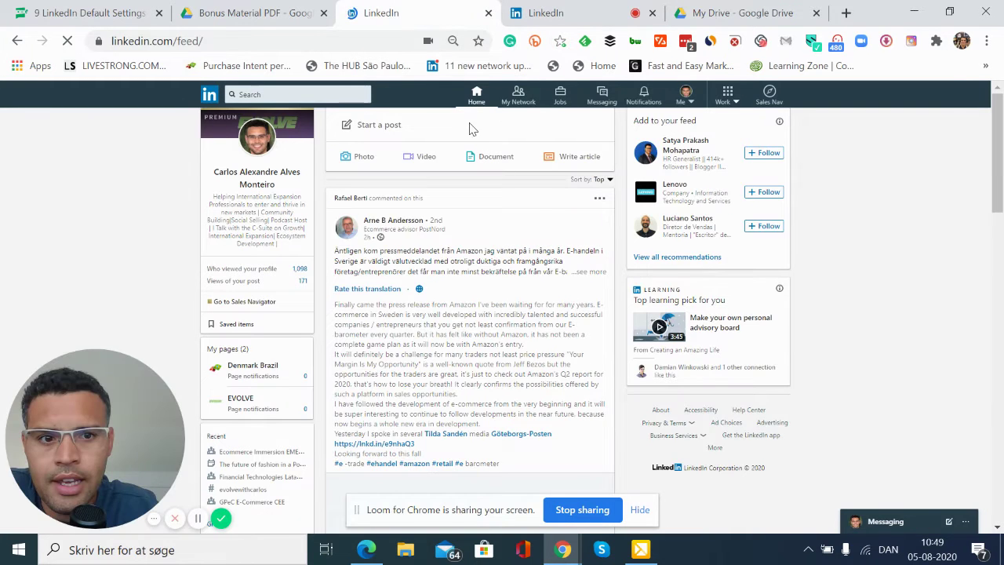
pyautogui.click(549, 12)
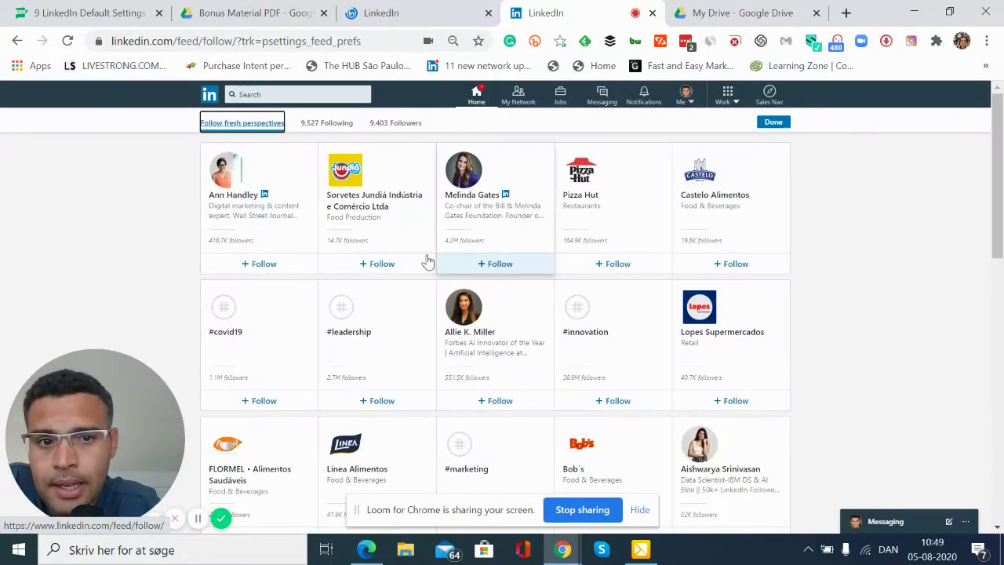
pyautogui.moveTo(1000, 196); pyautogui.dragTo(1001, 230)
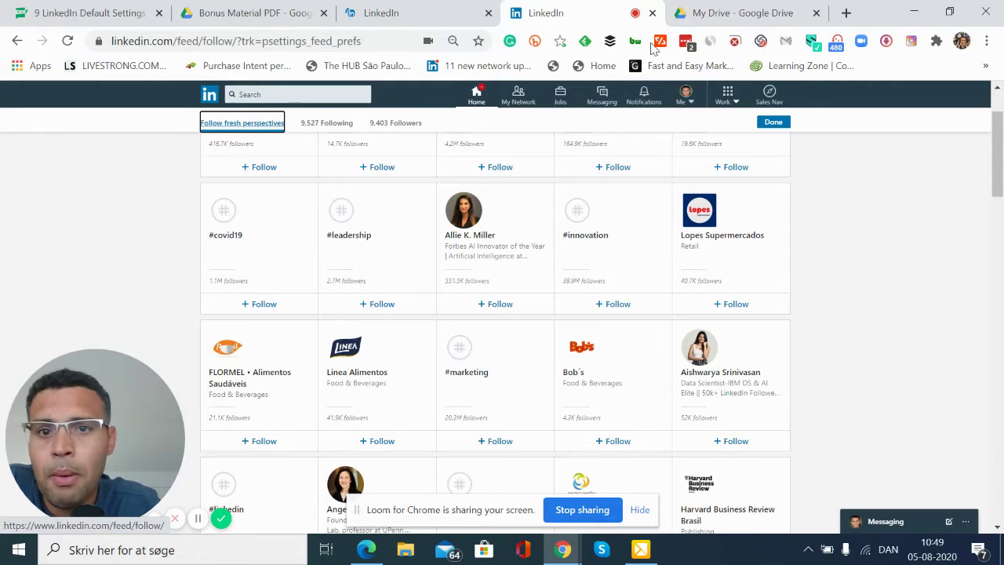
pyautogui.click(414, 114)
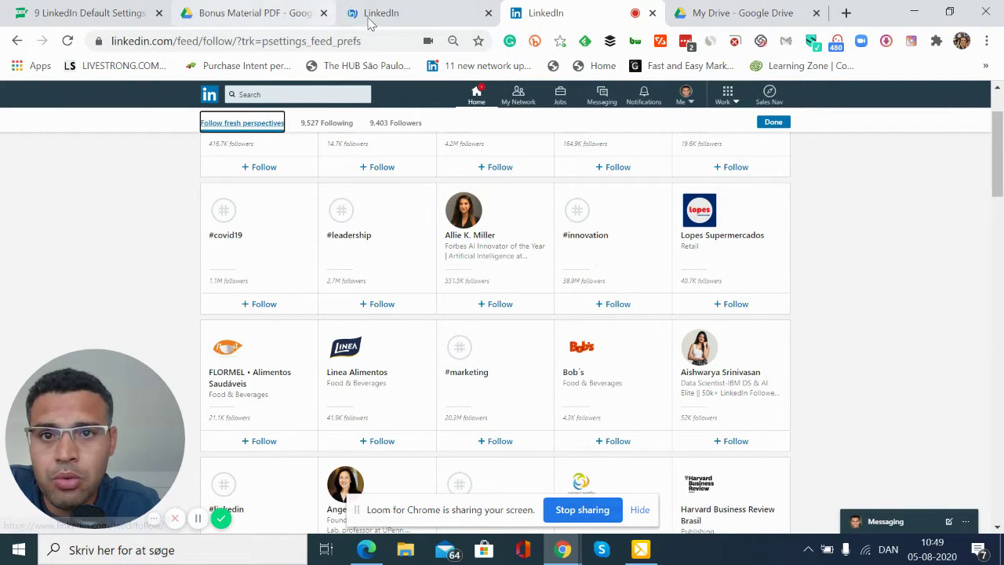
pyautogui.click(482, 12)
pyautogui.click(508, 13)
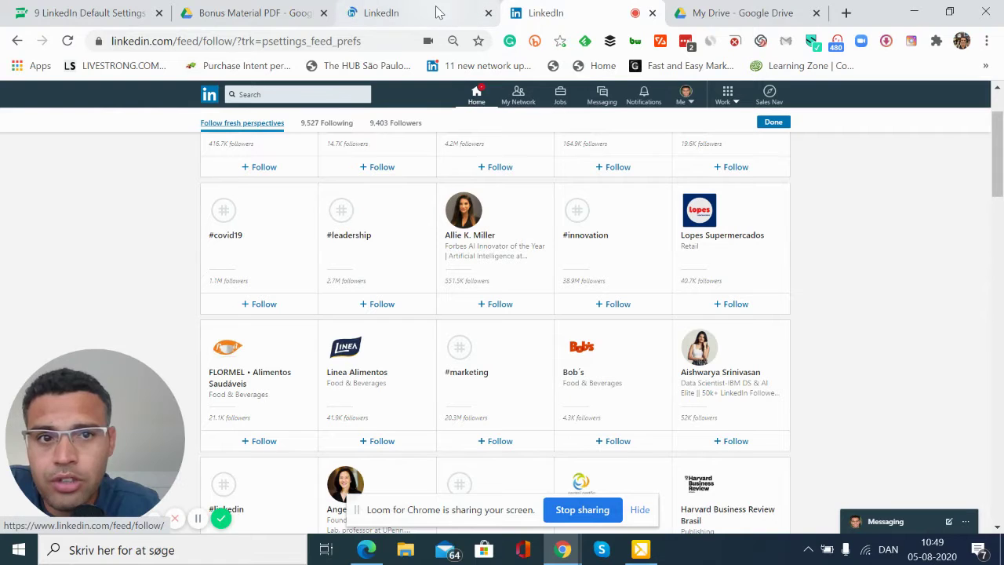
# Reopen Settings & Privacy and expand the "Viewers of this profile also viewed" setting in the site preferences
pyautogui.click(684, 102)
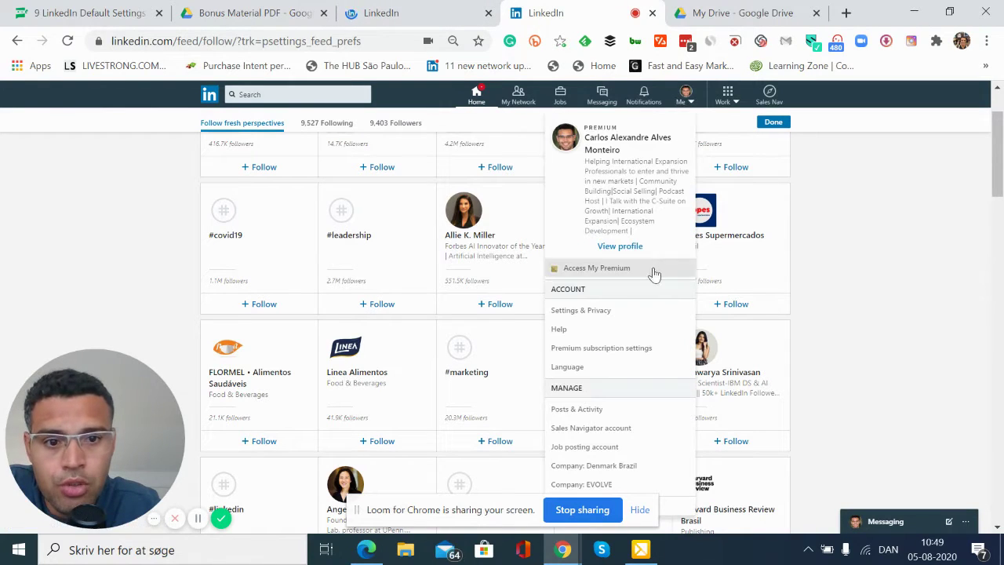
pyautogui.click(586, 318)
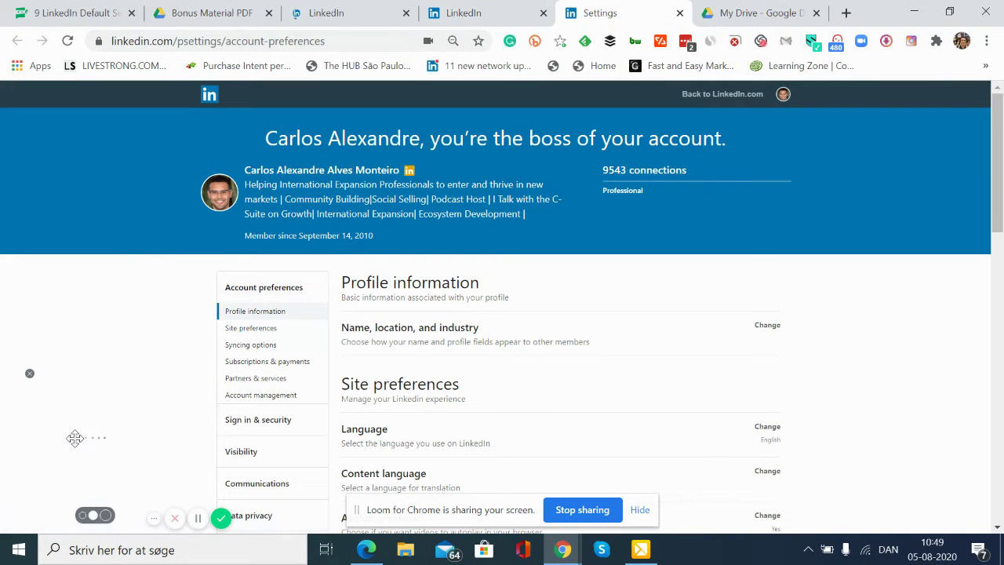
pyautogui.scroll(-3, 74, 439)
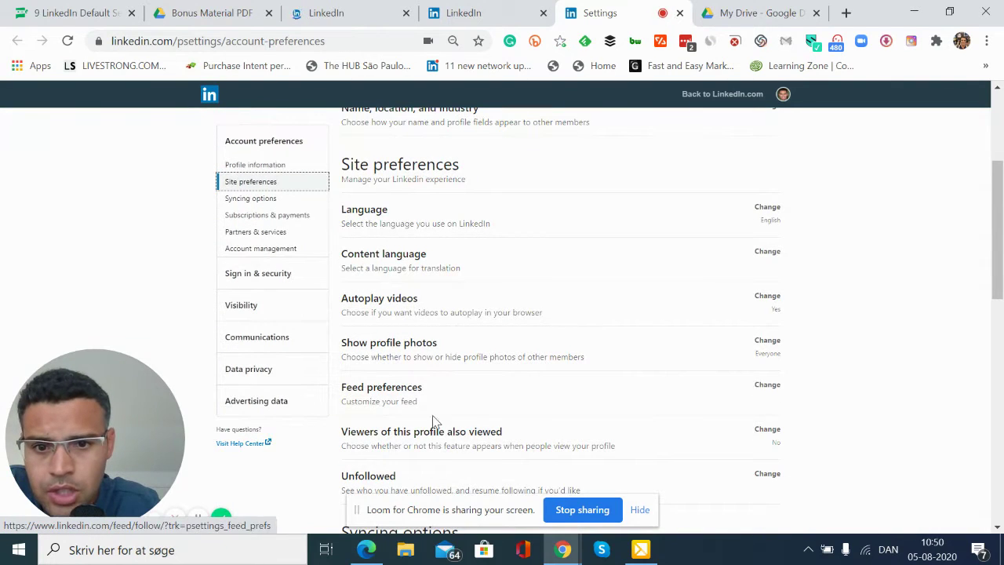
pyautogui.scroll(-2, 560, 441)
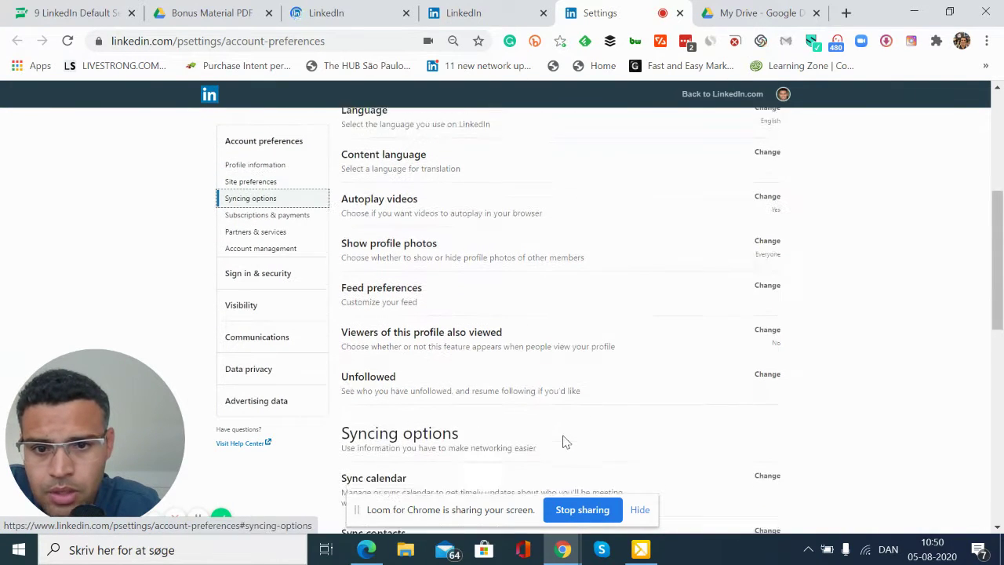
pyautogui.click(552, 319)
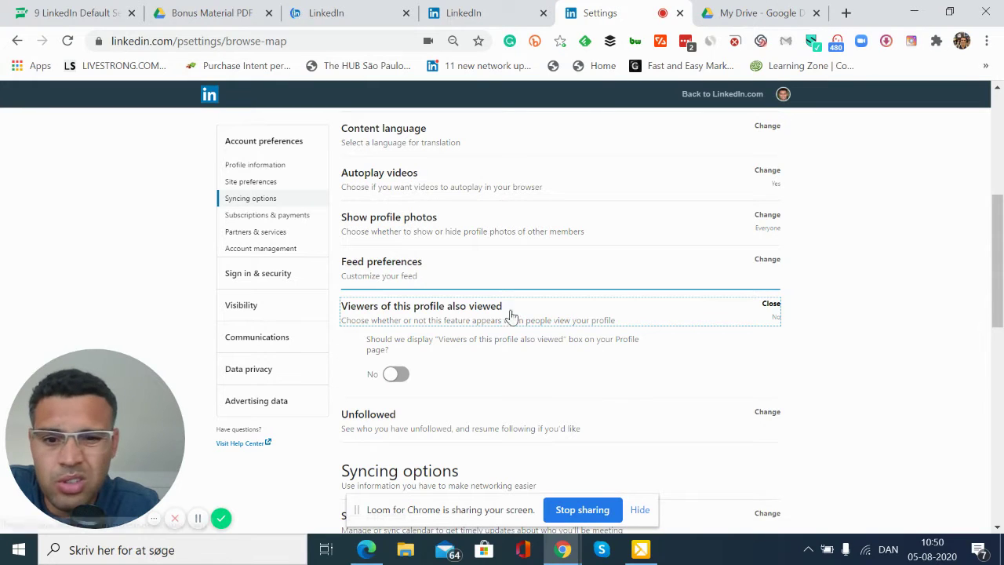
# Go to the Visibility settings and inspect the choices under Story viewing options and Profile viewing options
pyautogui.moveTo(998, 323); pyautogui.dragTo(996, 241)
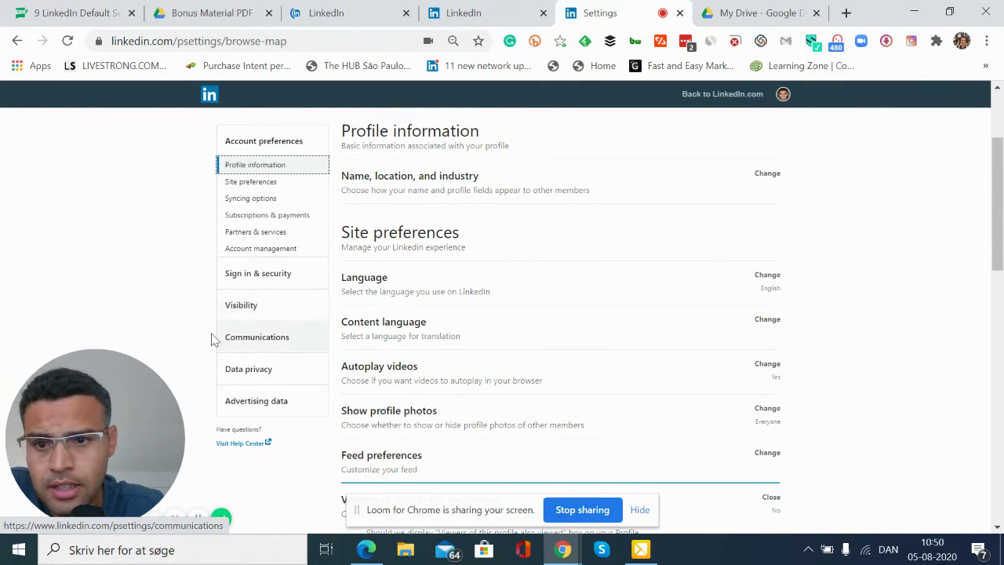
pyautogui.click(236, 308)
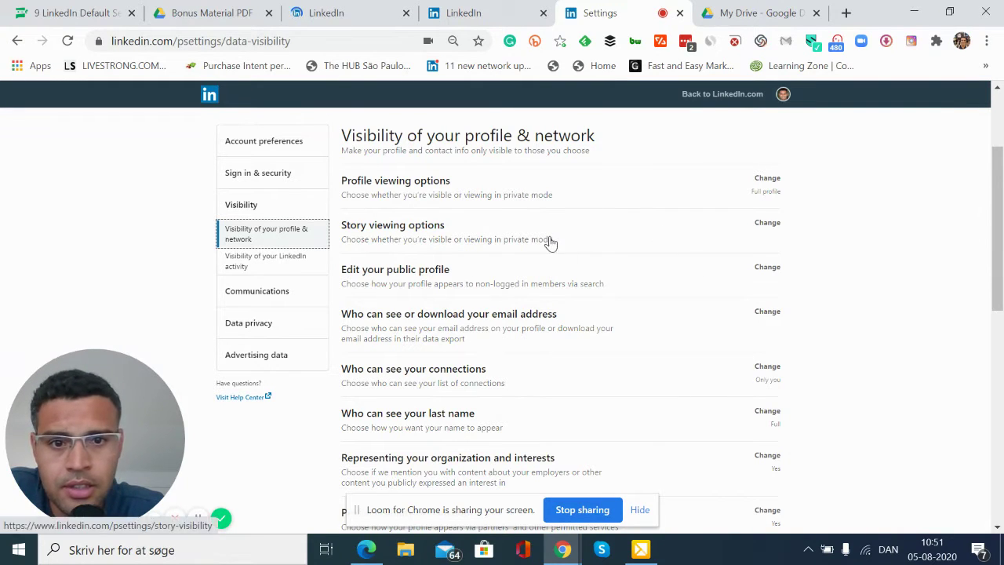
pyautogui.click(599, 247)
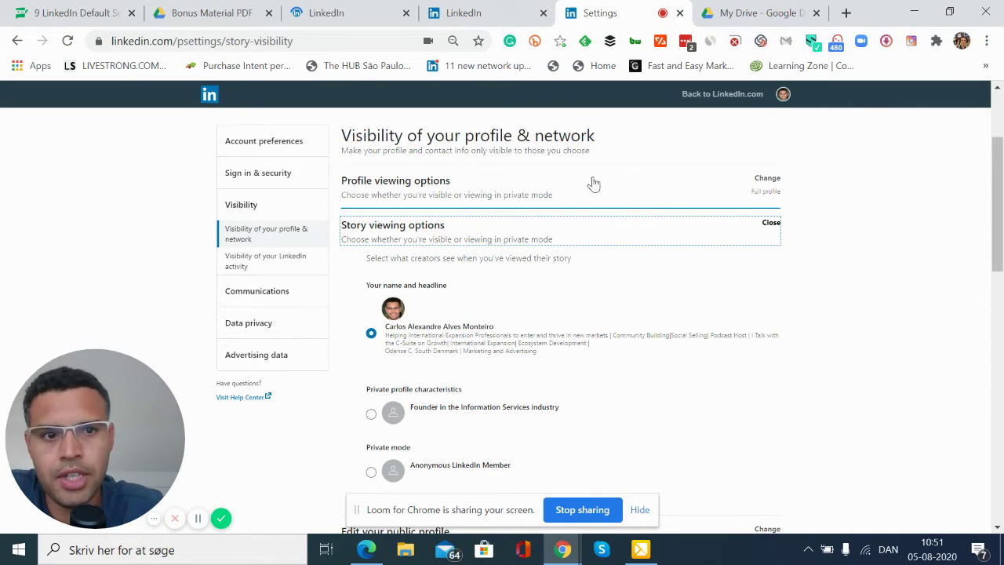
pyautogui.click(463, 200)
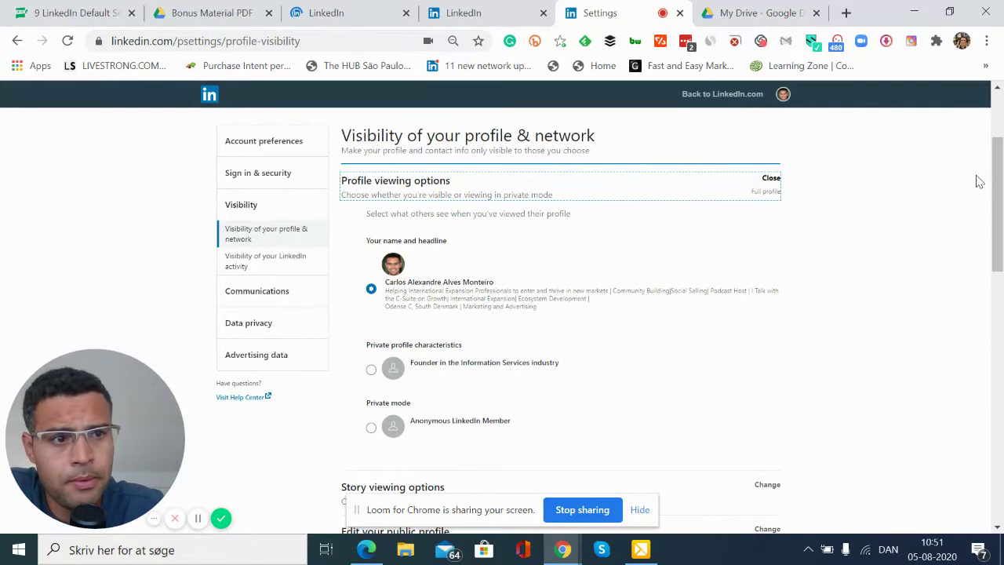
# Open the "Edit your public profile" setting from the profile and network visibility options
pyautogui.moveTo(1000, 180)
pyautogui.mouseDown()
pyautogui.moveTo(1001, 209)
pyautogui.moveTo(1001, 172)
pyautogui.mouseUp()
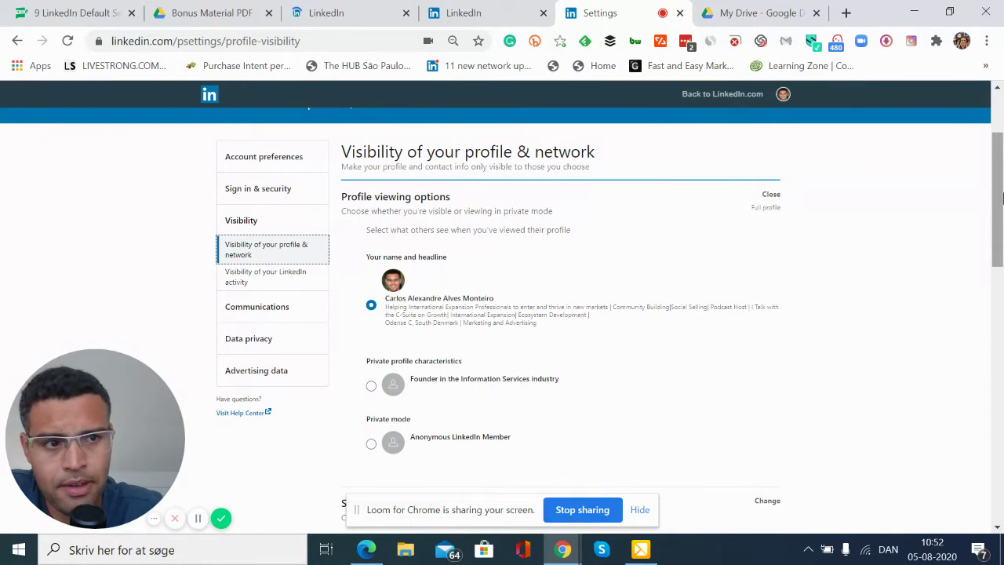
pyautogui.moveTo(1000, 198); pyautogui.dragTo(1001, 289)
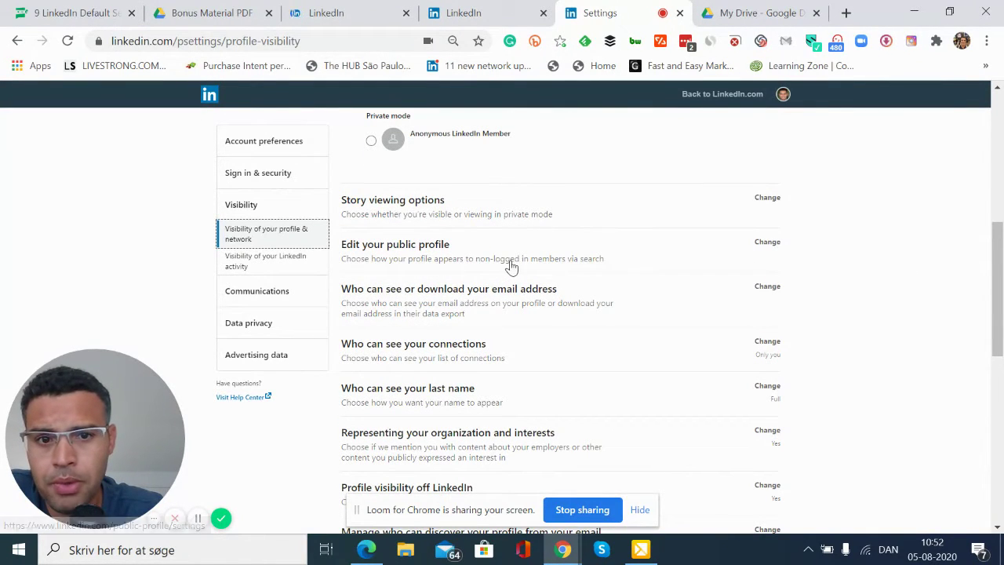
pyautogui.click(554, 265)
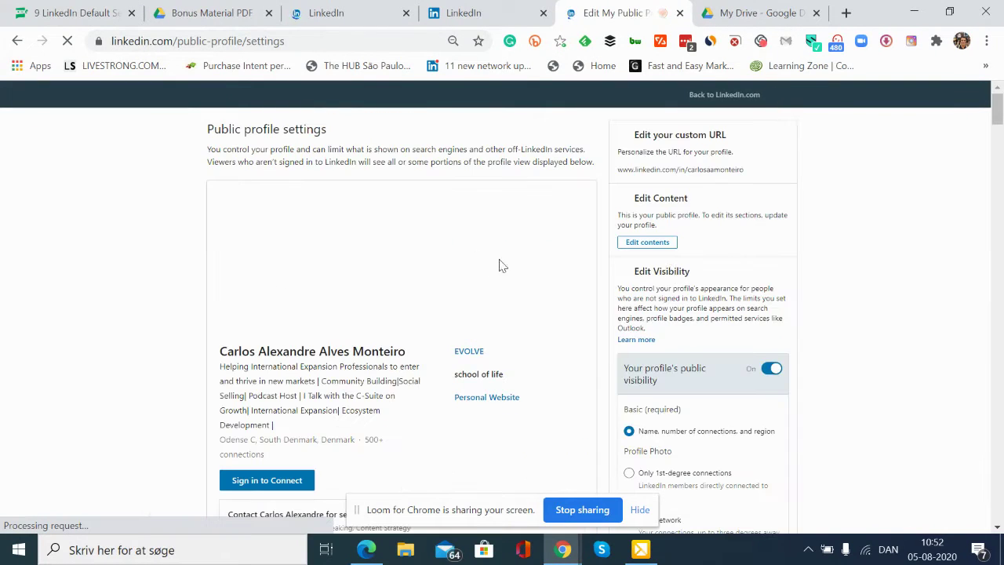
# Review the public profile preview, the profile photo visibility choices and the show/hide options for each profile section
pyautogui.scroll(-1, 802, 255)
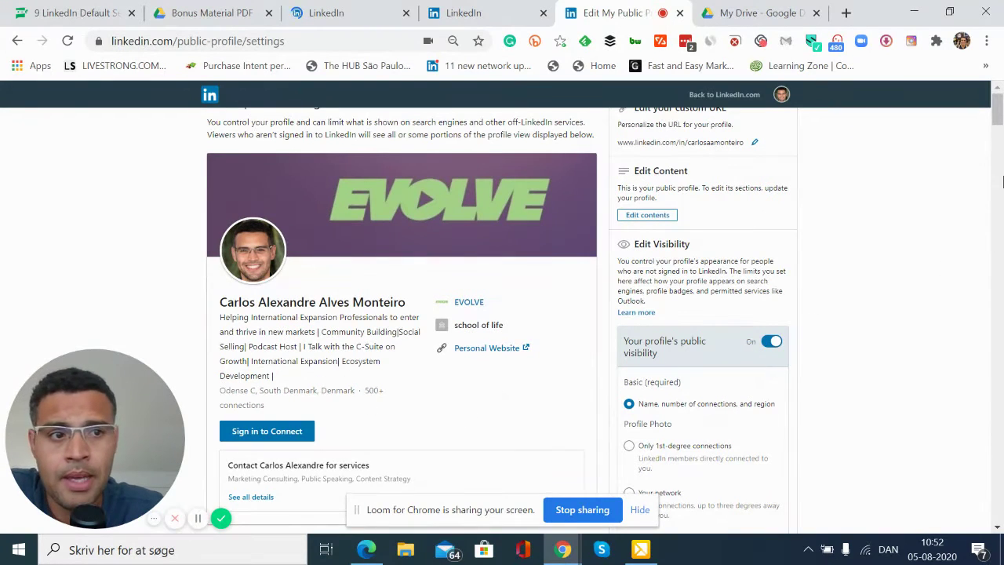
pyautogui.moveTo(998, 126); pyautogui.dragTo(1000, 130)
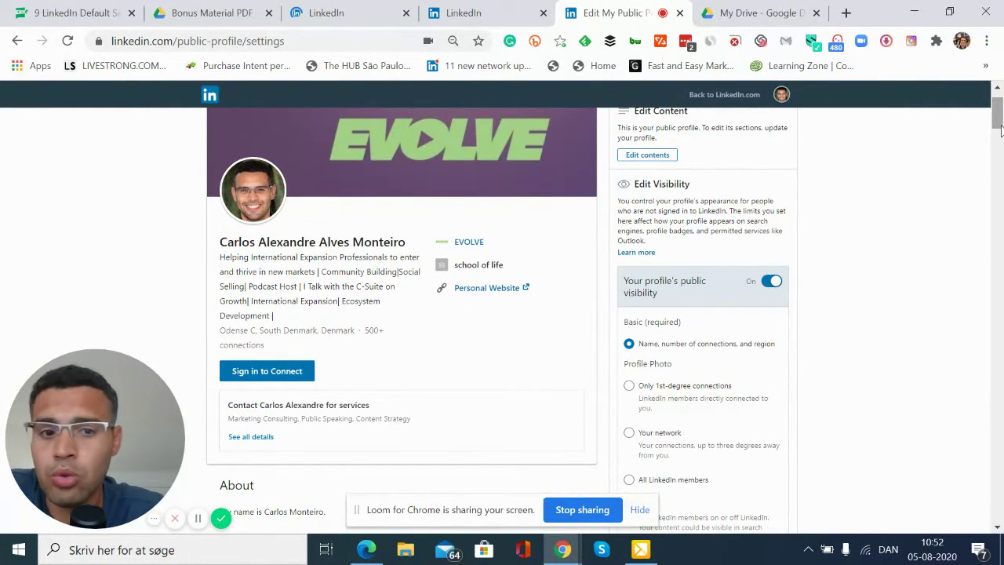
pyautogui.scroll(-1, 1000, 143)
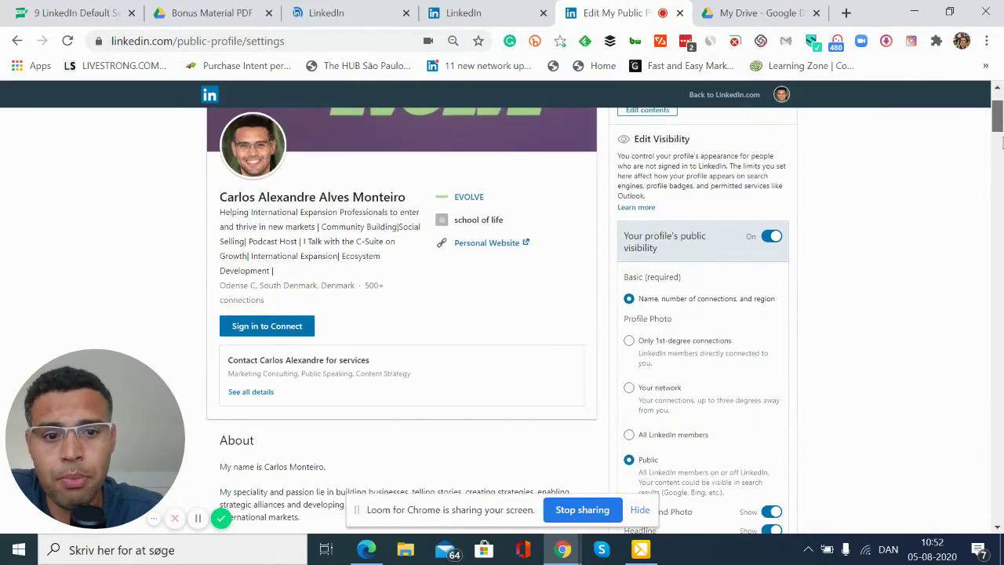
pyautogui.scroll(-3, 1001, 143)
pyautogui.scroll(1, 1001, 152)
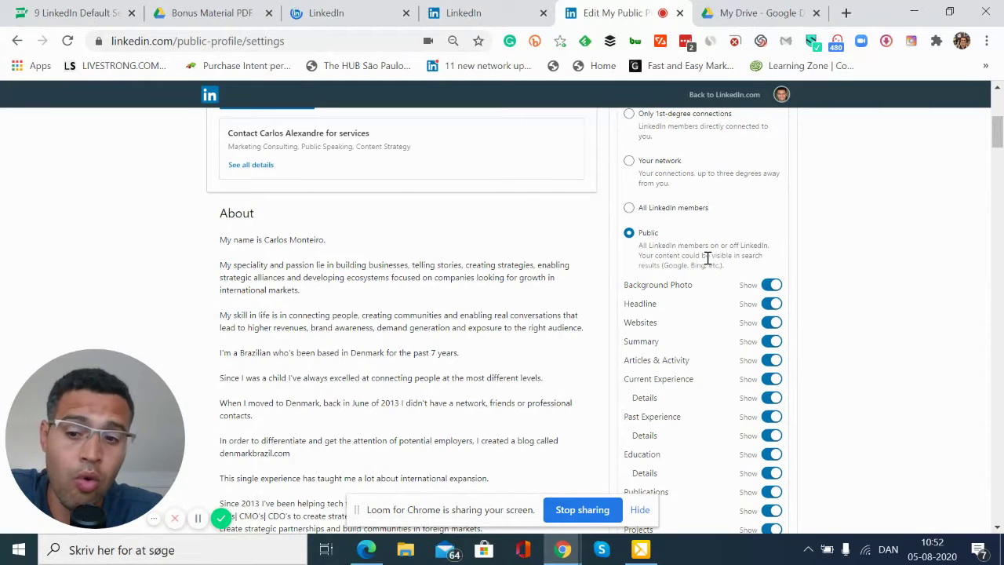
pyautogui.scroll(-2, 999, 142)
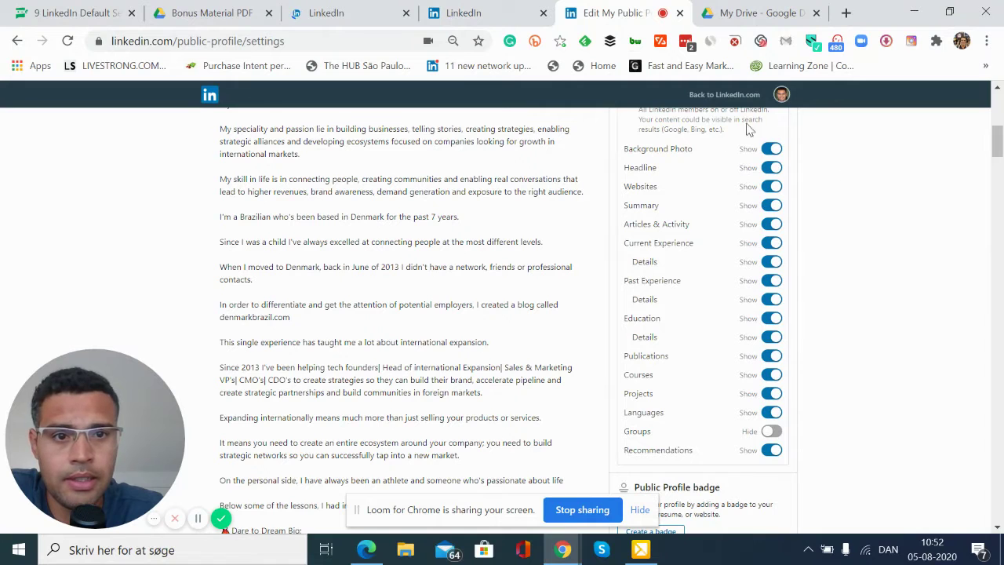
pyautogui.moveTo(998, 141); pyautogui.dragTo(999, 128)
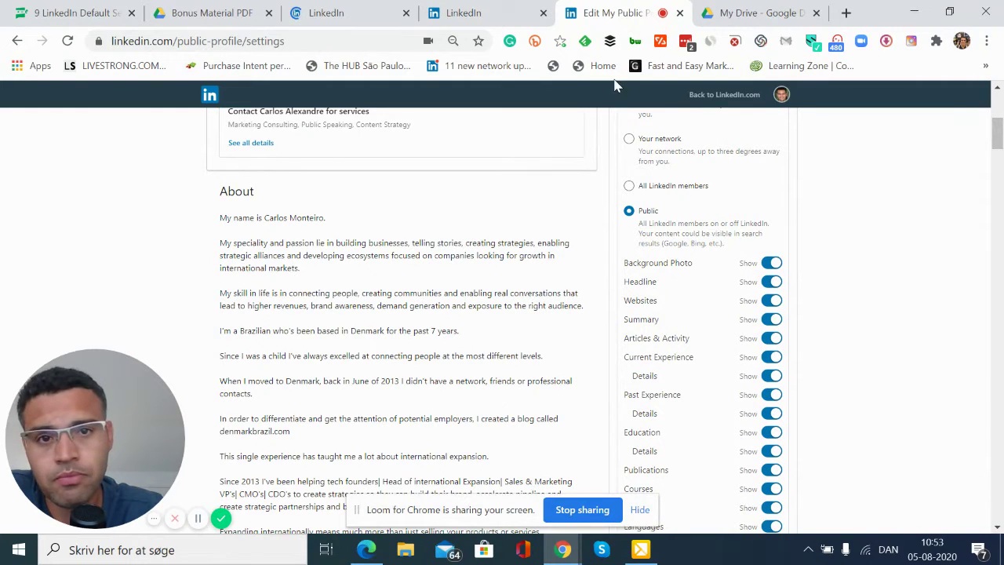
pyautogui.click(470, 13)
pyautogui.click(594, 8)
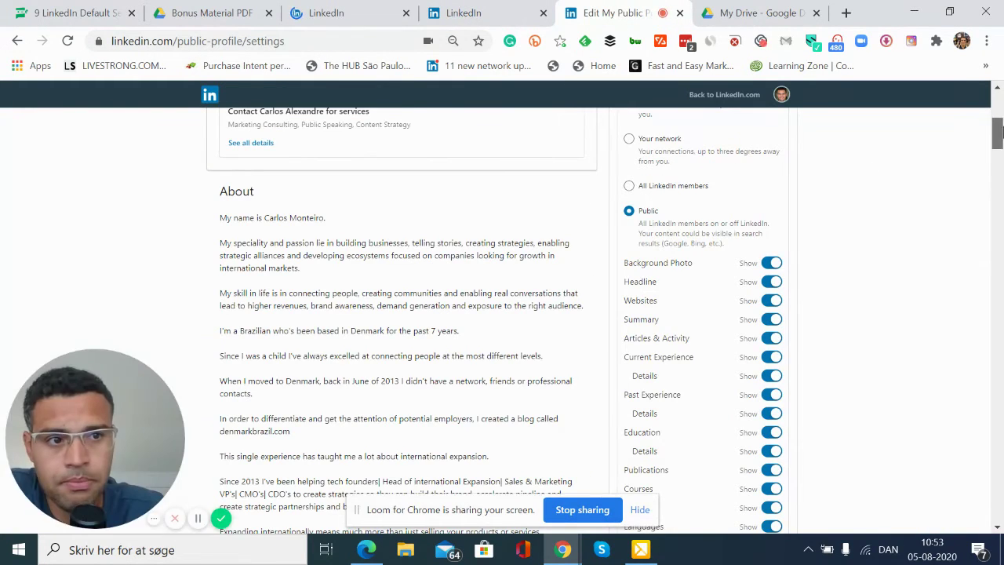
pyautogui.scroll(5, 996, 133)
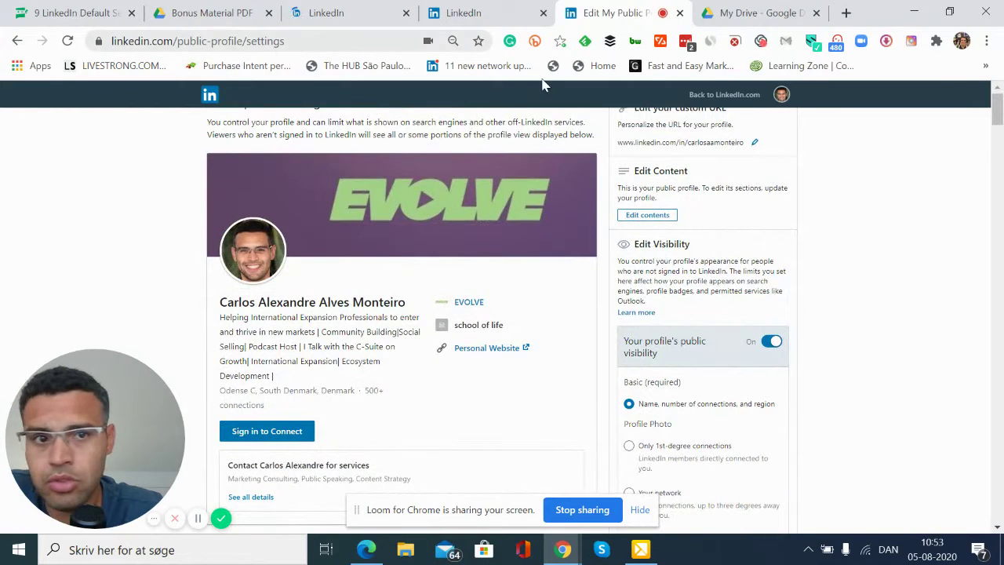
# Return to Settings & Privacy and look through the account preferences down to the syncing options and subscriptions sections
pyautogui.click(781, 94)
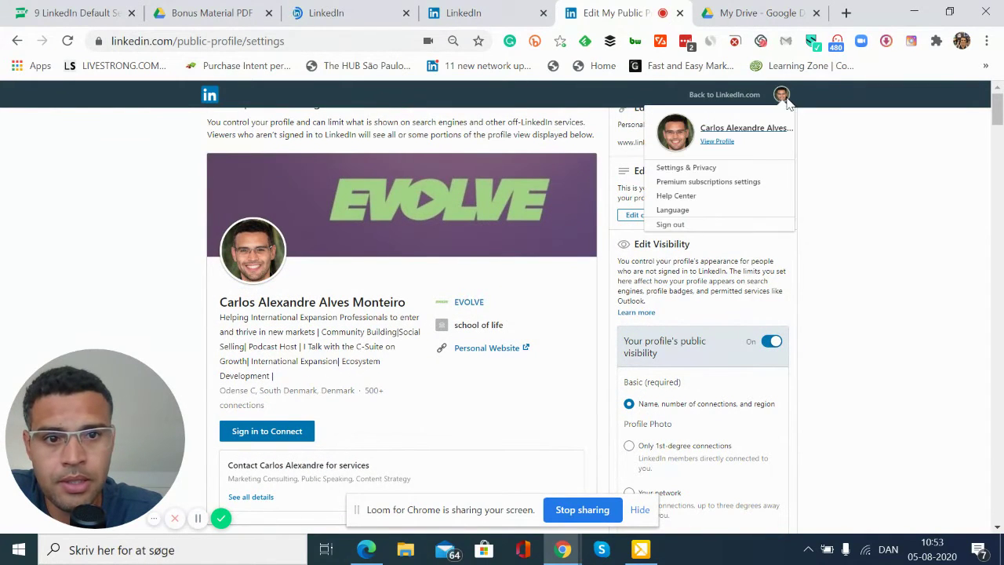
pyautogui.click(700, 171)
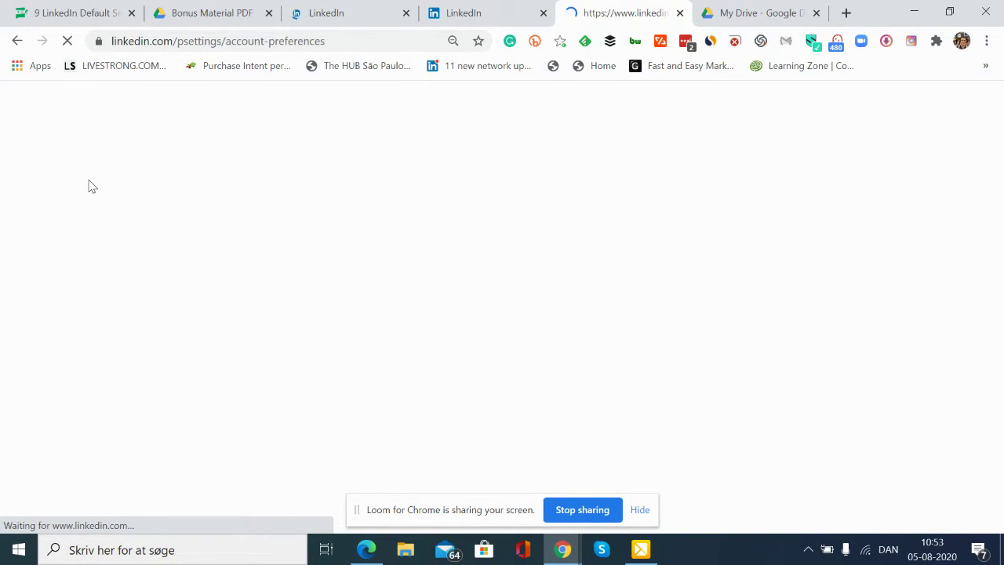
pyautogui.scroll(-4, 88, 186)
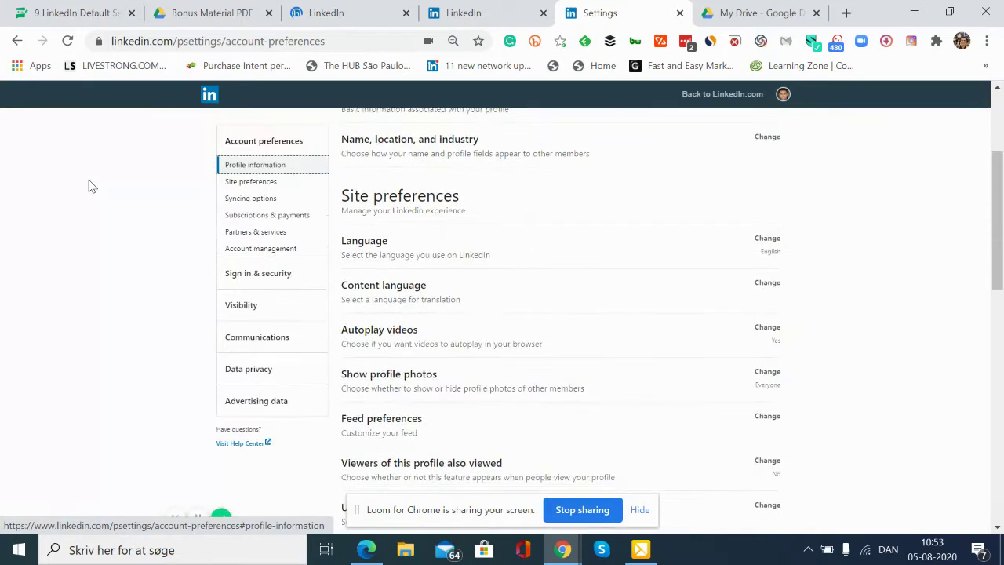
pyautogui.scroll(-3, 89, 186)
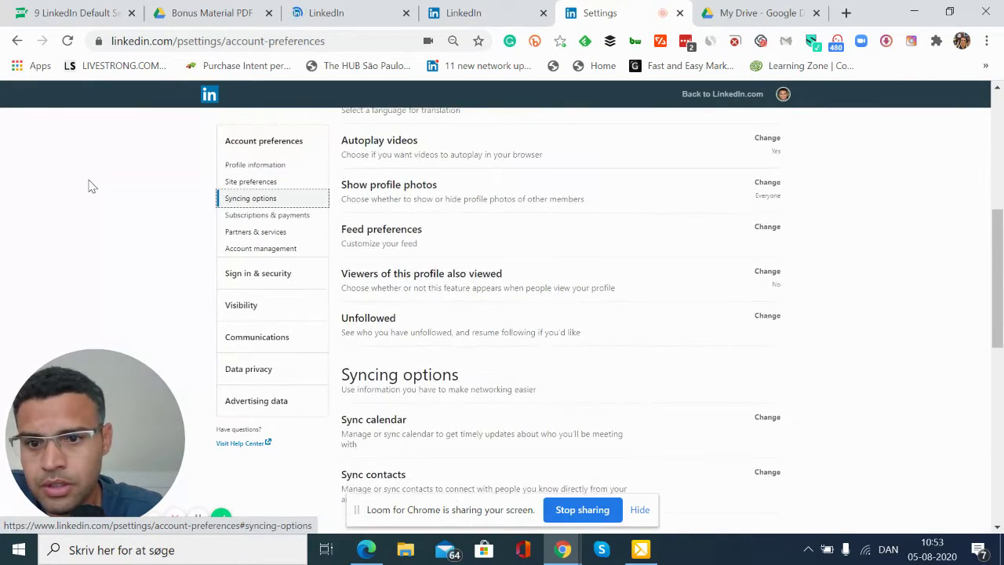
pyautogui.scroll(-2, 89, 186)
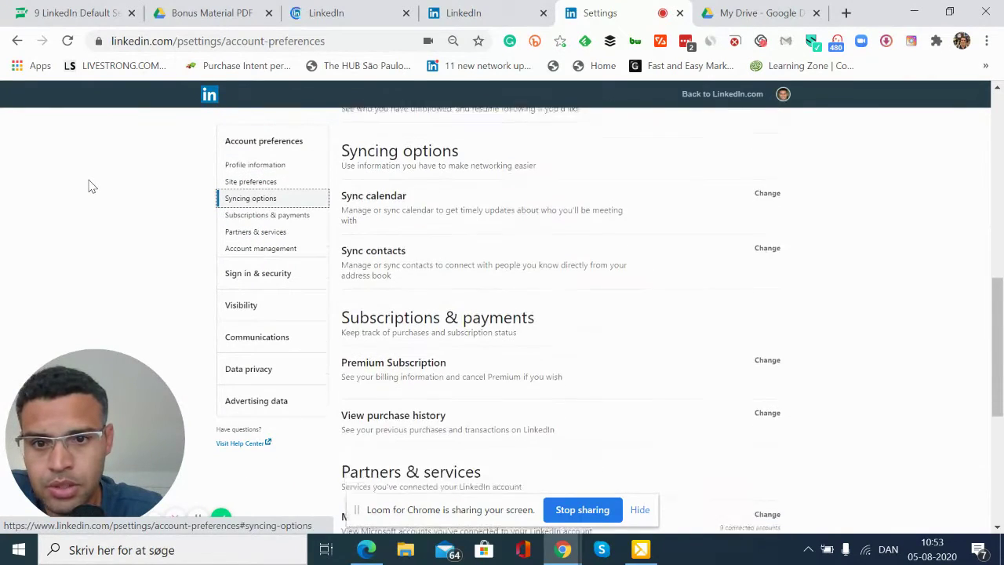
pyautogui.click(256, 202)
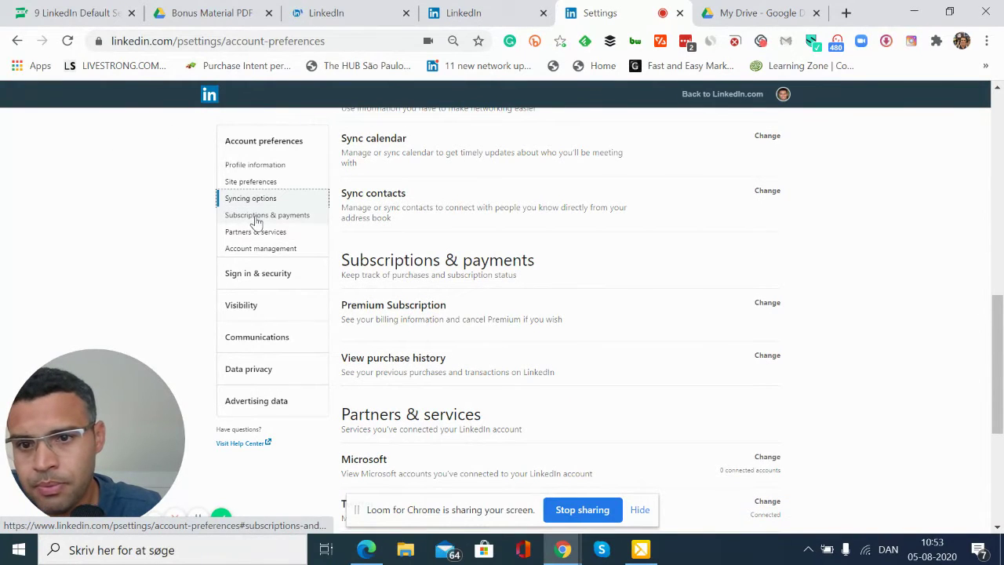
# Open the Visibility settings and review the profile and network options through to the LinkedIn activity section
pyautogui.click(251, 315)
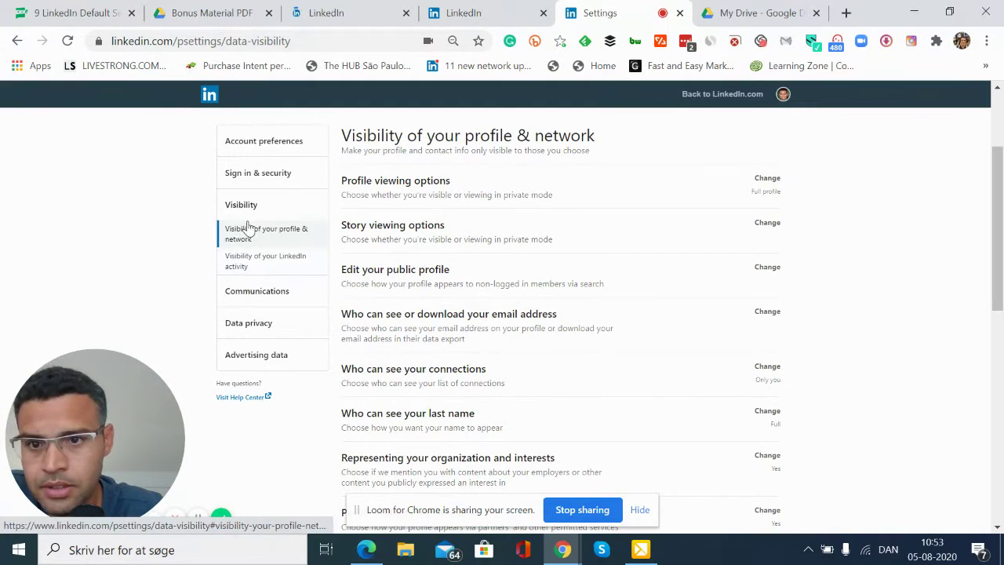
pyautogui.click(250, 231)
pyautogui.scroll(-3, 530, 319)
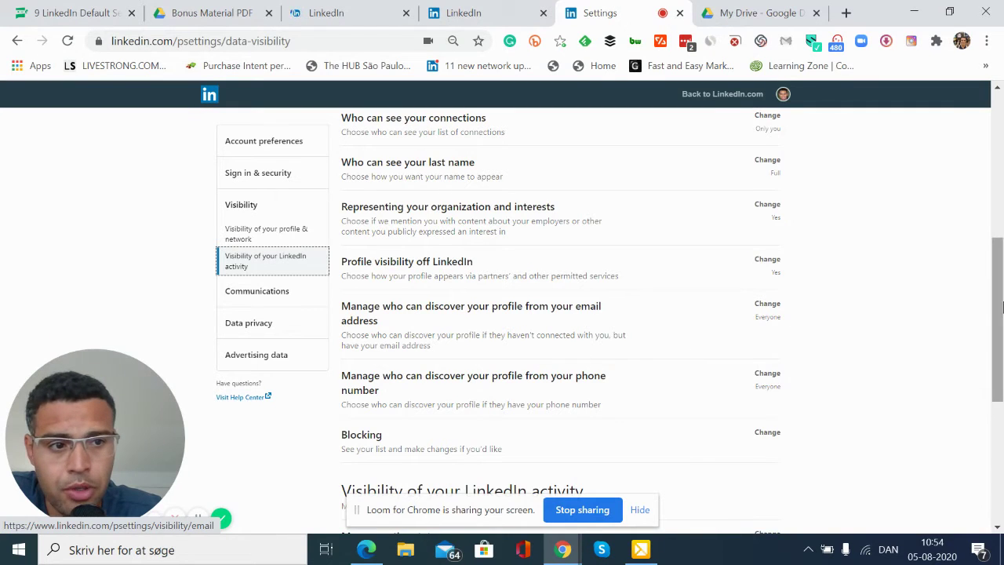
pyautogui.moveTo(1001, 306); pyautogui.dragTo(1001, 362)
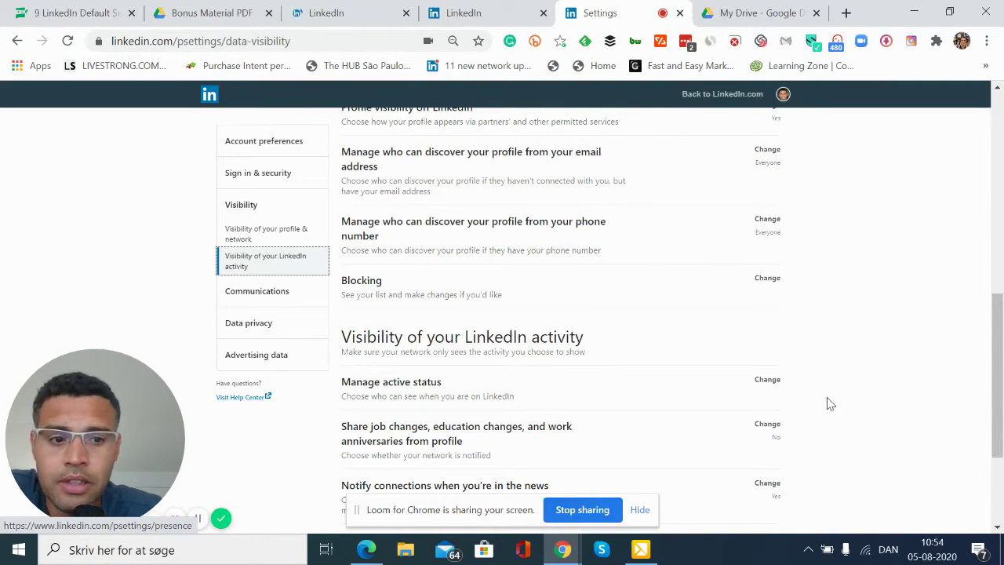
pyautogui.moveTo(1000, 292); pyautogui.dragTo(1000, 367)
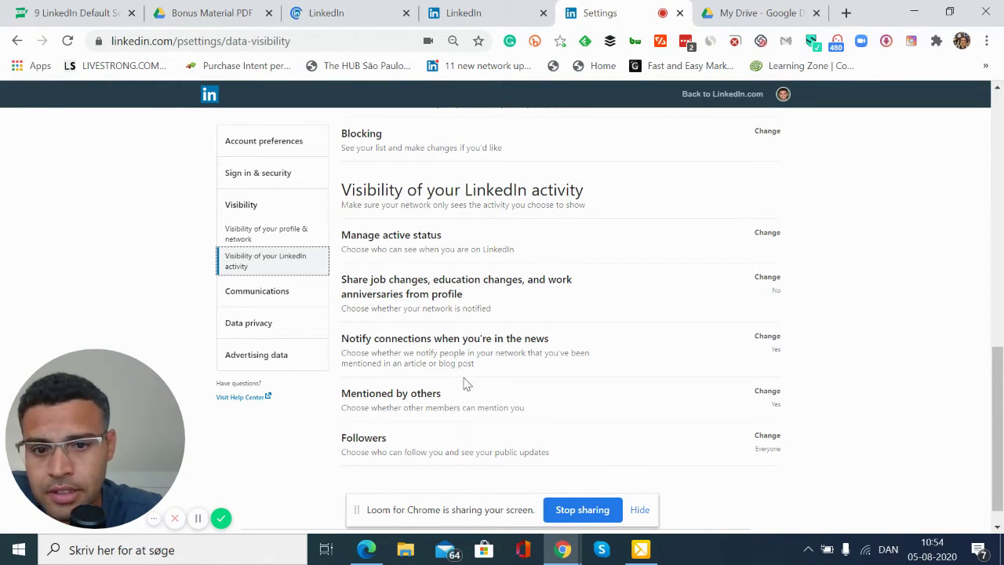
# Inspect the choices under "Manage active status" and "Share job changes, education changes, and work anniversaries from profile"
pyautogui.click(487, 252)
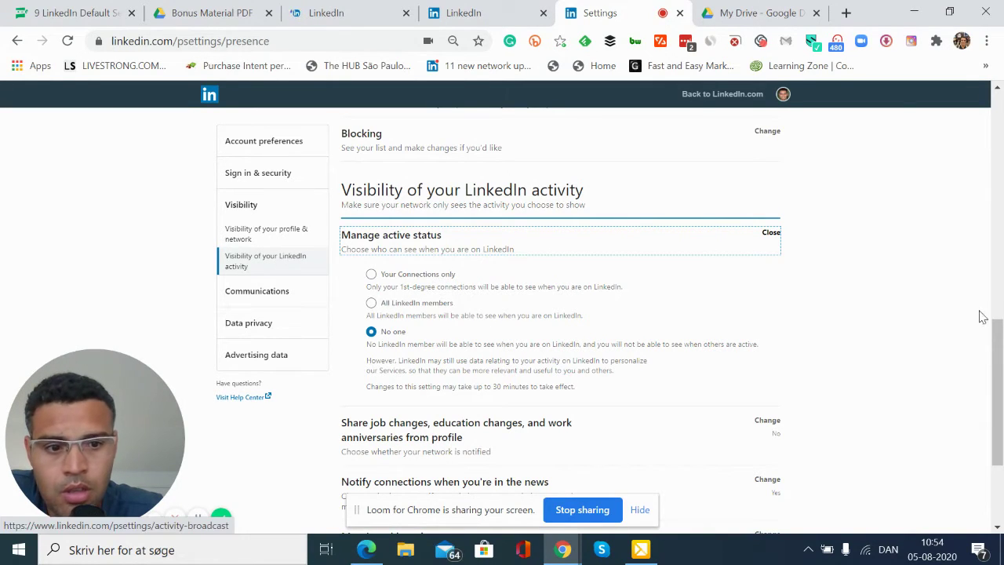
pyautogui.moveTo(993, 339); pyautogui.dragTo(994, 351)
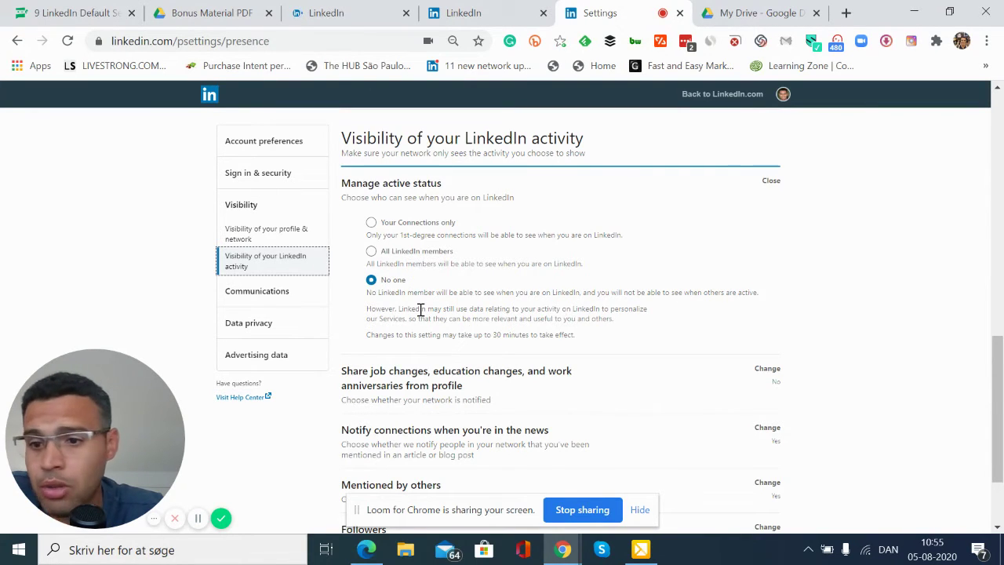
pyautogui.moveTo(996, 401); pyautogui.dragTo(1000, 447)
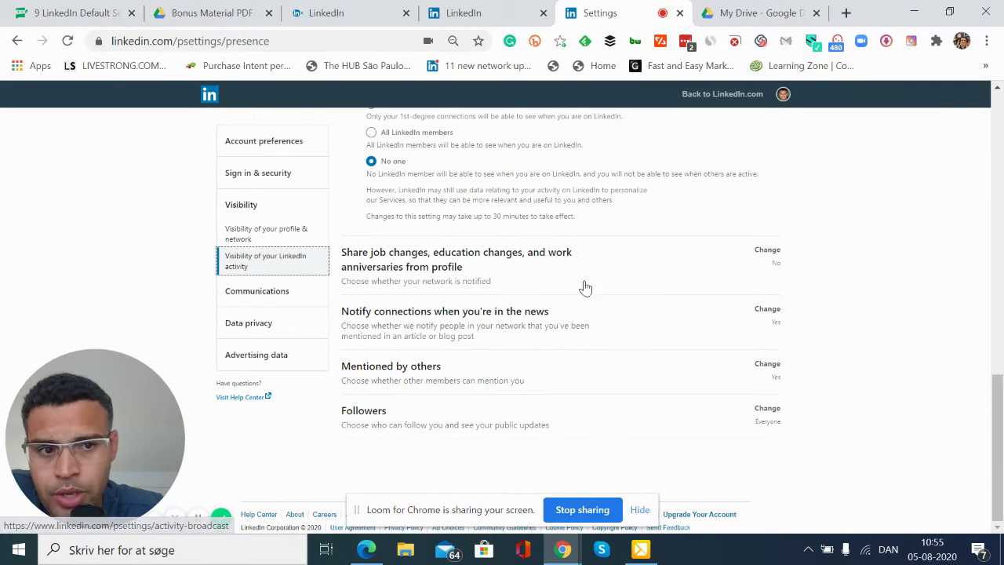
pyautogui.click(554, 267)
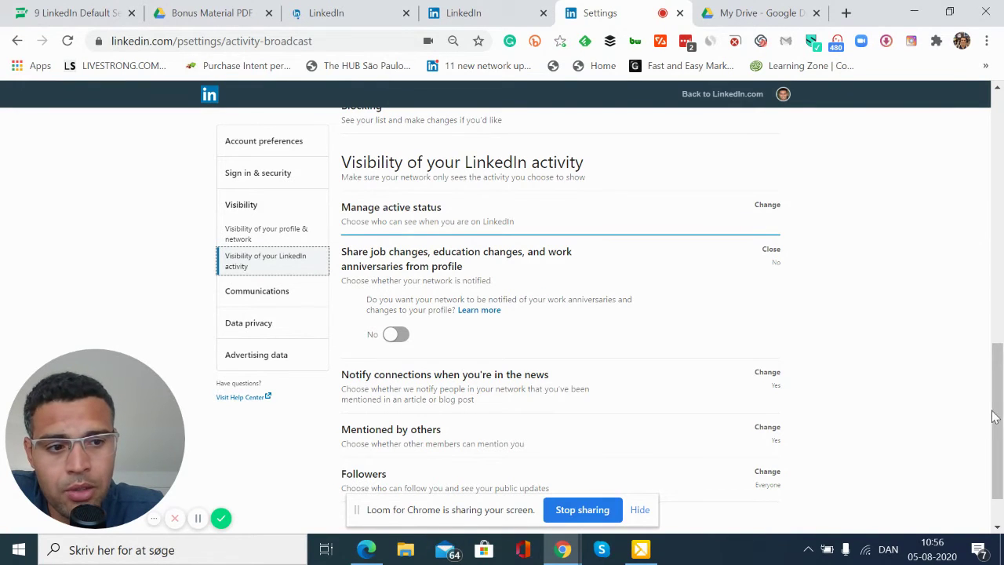
pyautogui.scroll(-1, 1000, 455)
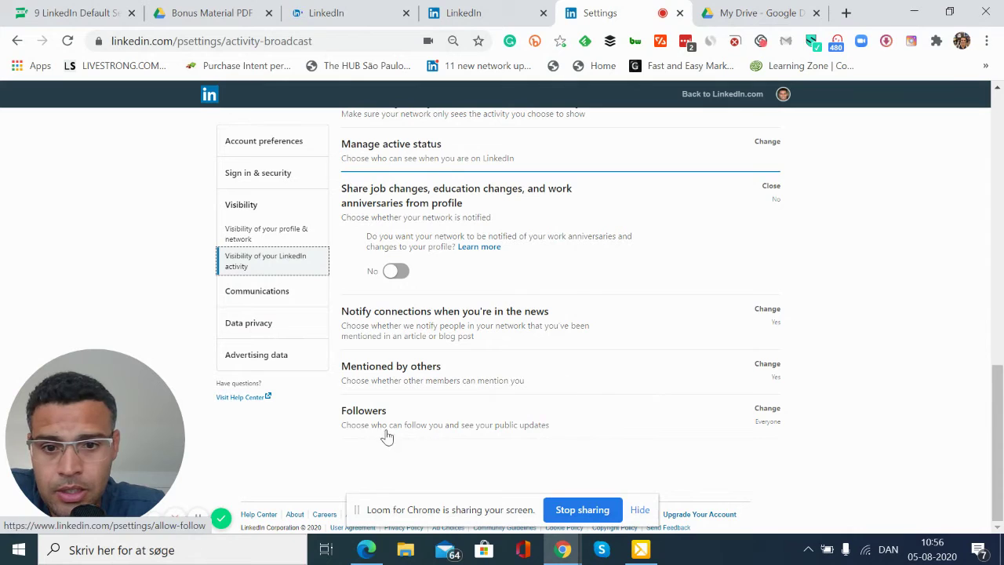
# Expand the Followers setting under LinkedIn activity visibility and turn on "Make follow primary"
pyautogui.click(448, 424)
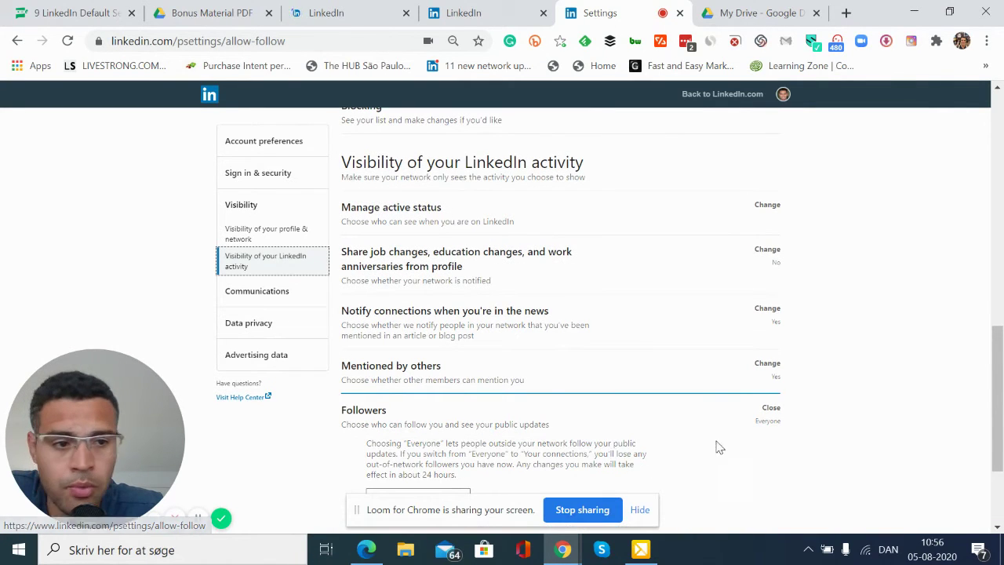
pyautogui.scroll(-2, 999, 424)
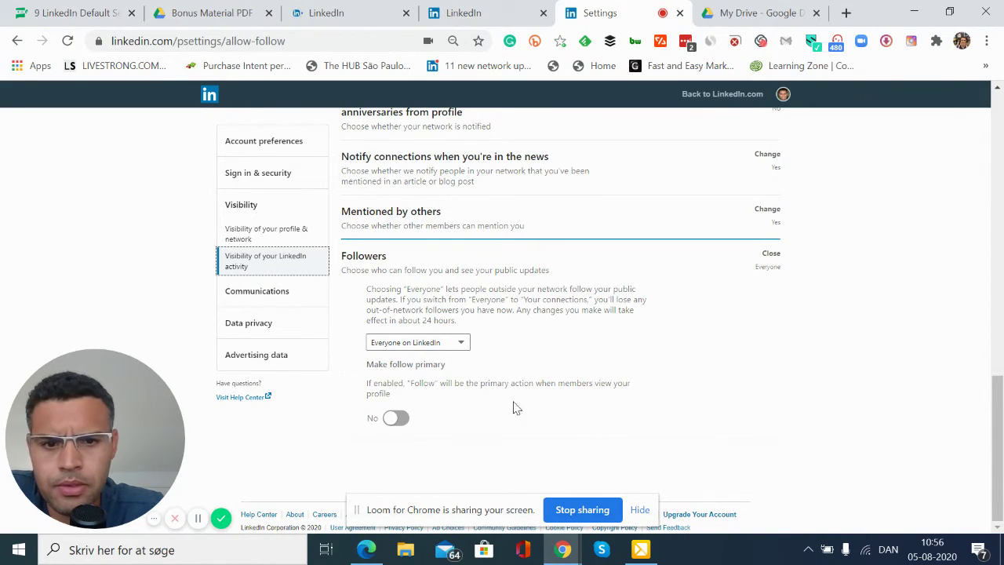
pyautogui.click(395, 419)
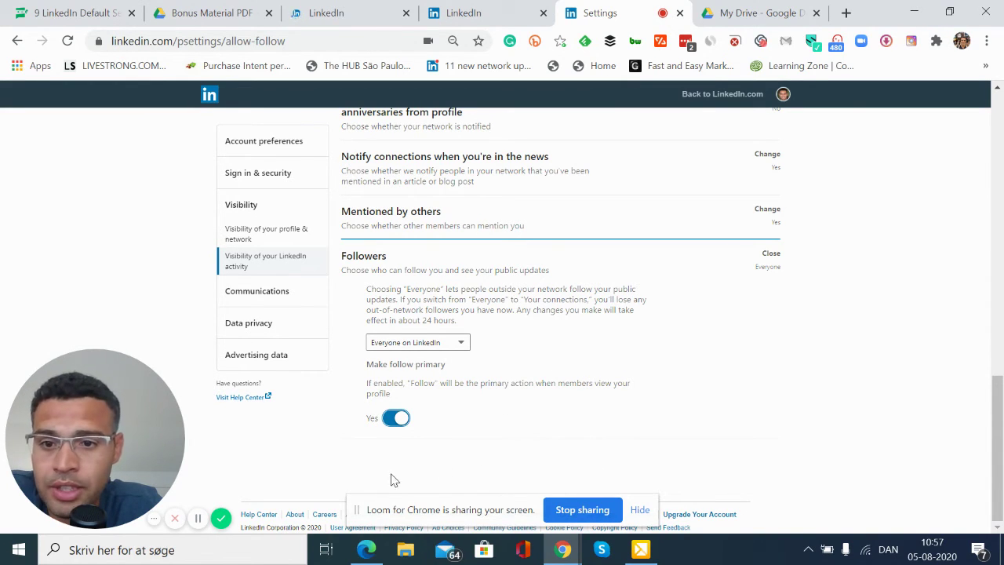
# Open the Push notification settings from Communications, reload the page, and check the other open LinkedIn page
pyautogui.click(254, 291)
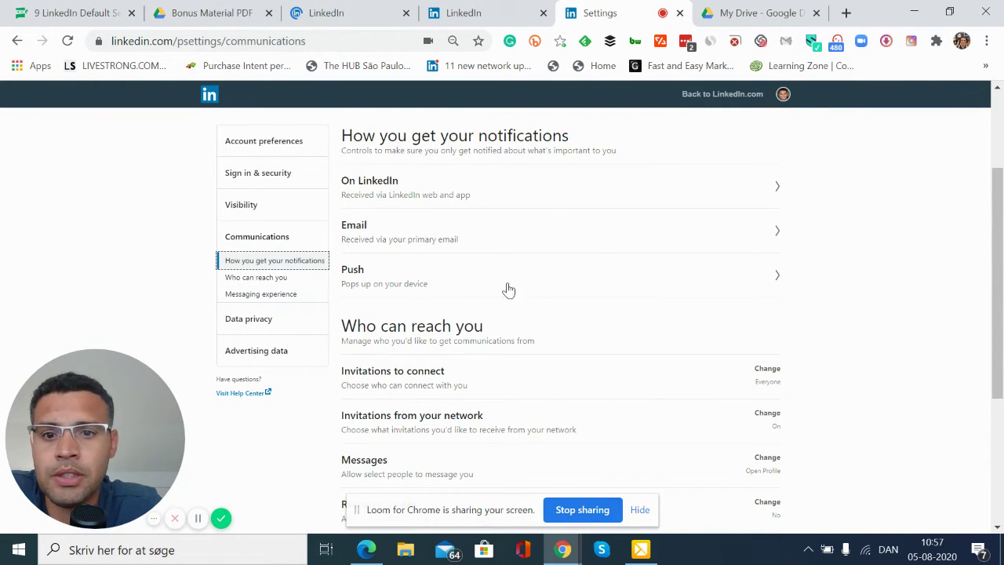
pyautogui.click(463, 277)
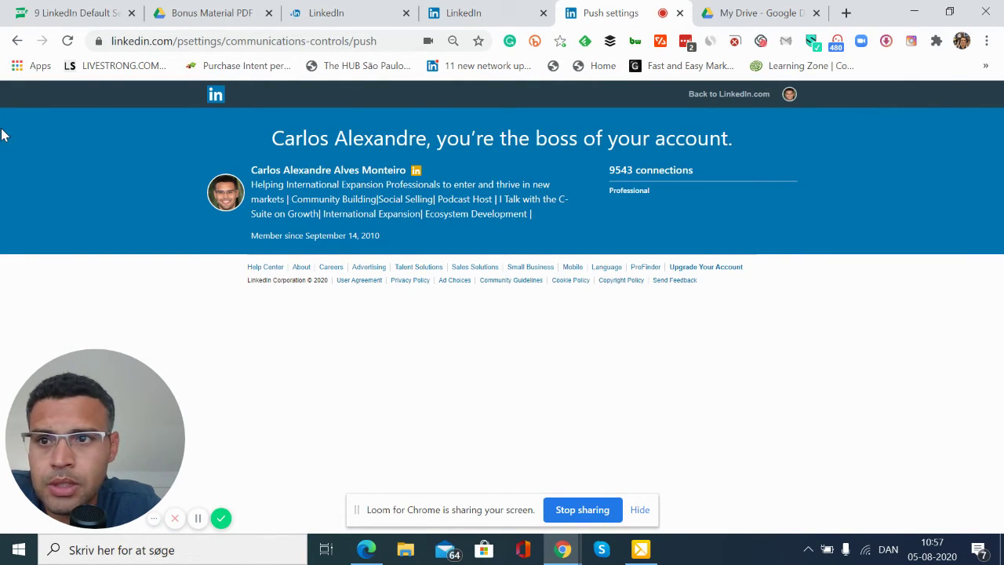
pyautogui.click(67, 42)
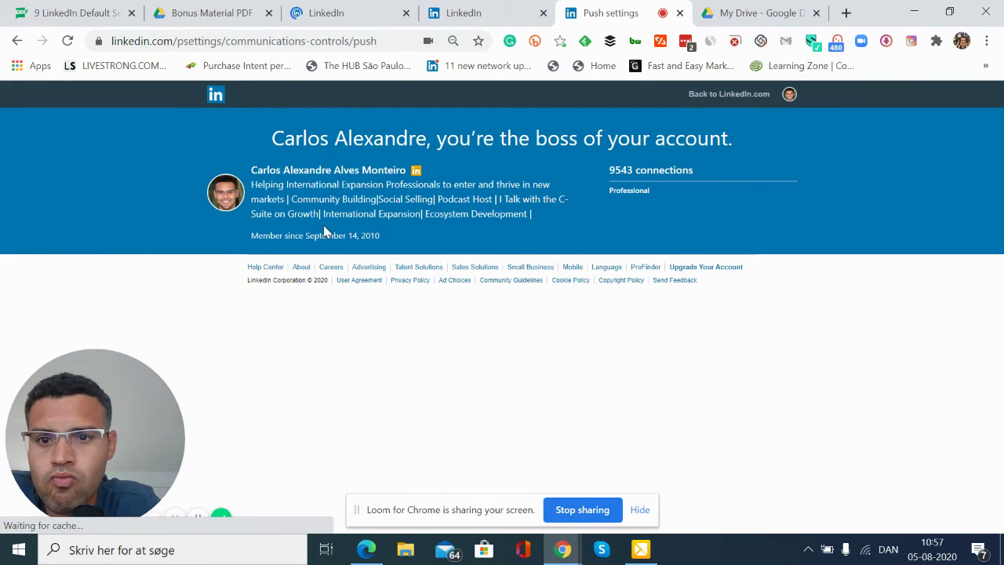
pyautogui.click(487, 8)
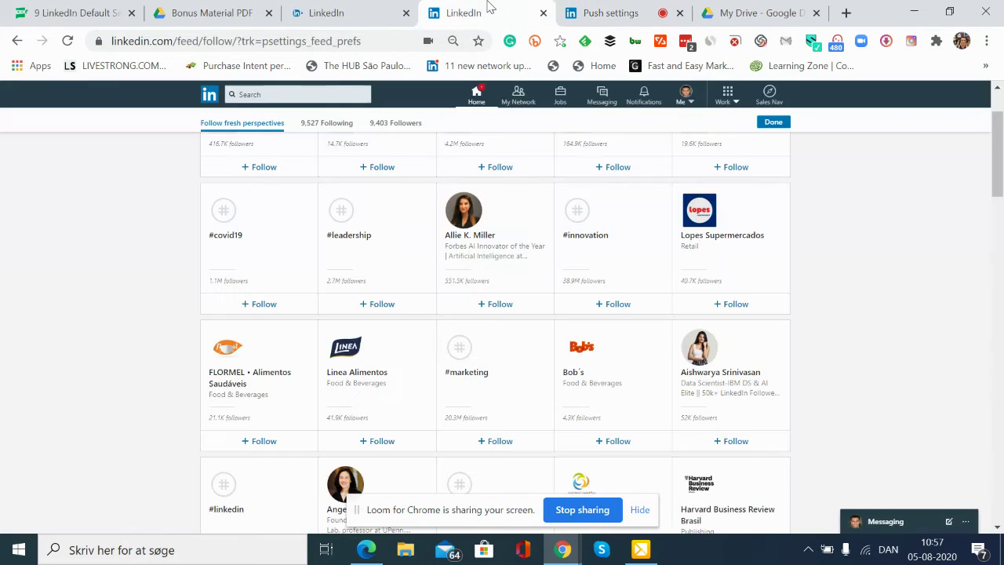
pyautogui.click(598, 12)
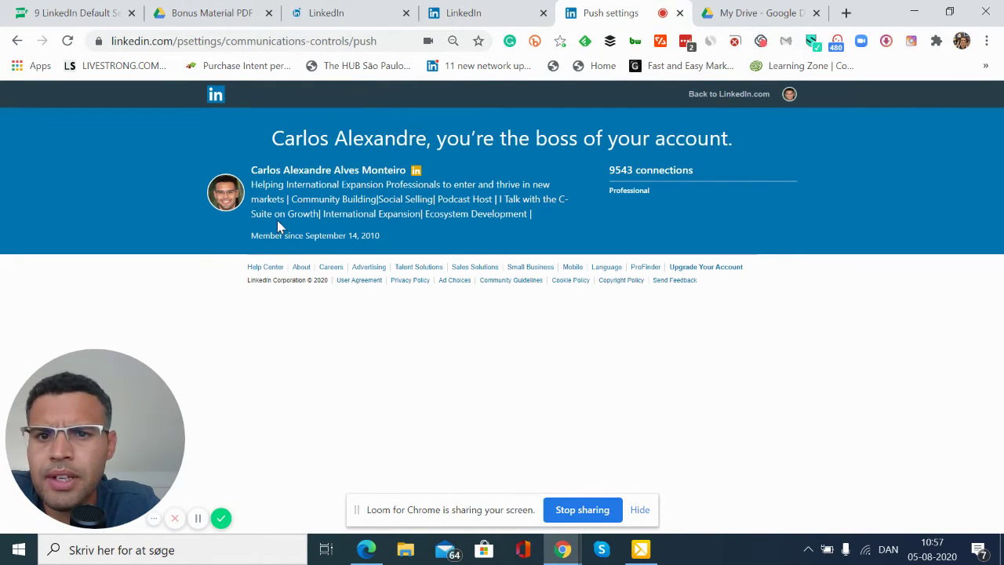
# Reopen Settings & Privacy from the push settings page and view the site preferences
pyautogui.click(789, 100)
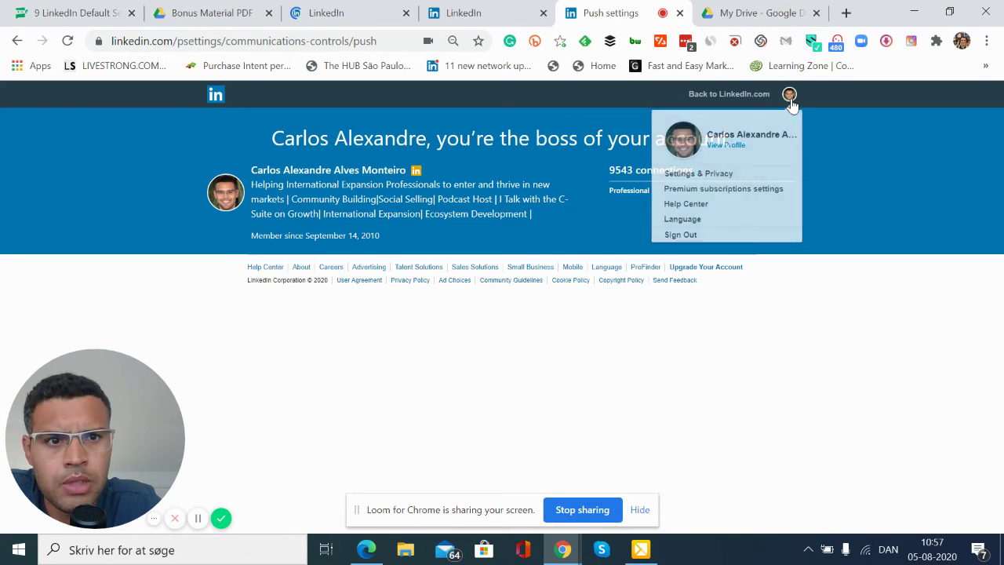
pyautogui.click(692, 175)
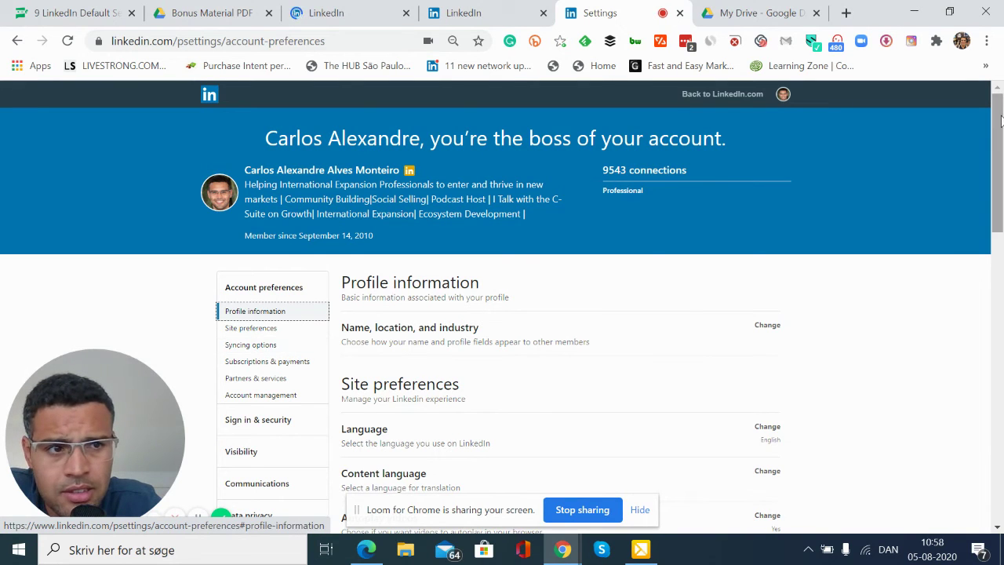
pyautogui.scroll(-3, 1000, 110)
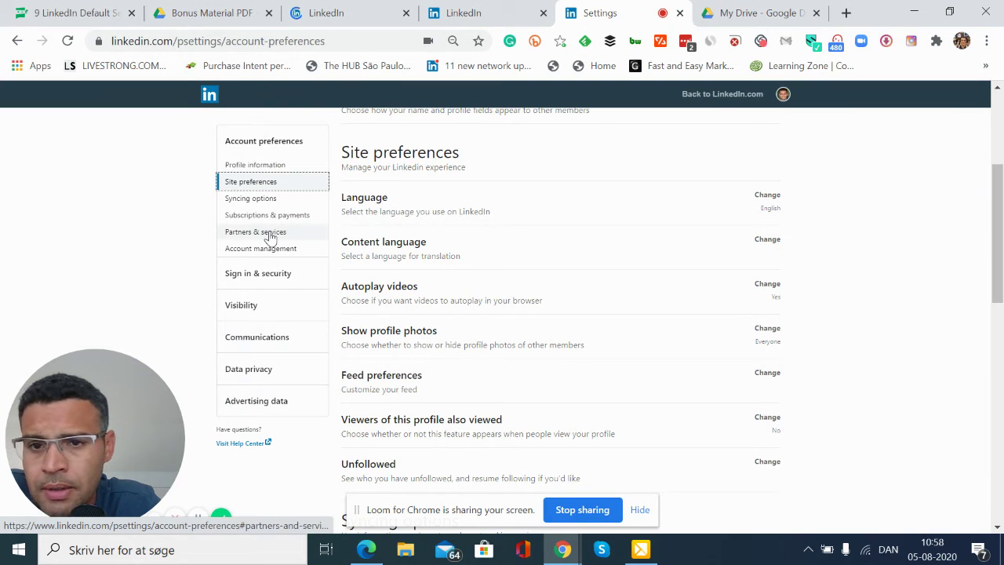
# Revisit the Visibility settings, reviewing the activity options and returning to the profile and network visibility section
pyautogui.click(252, 312)
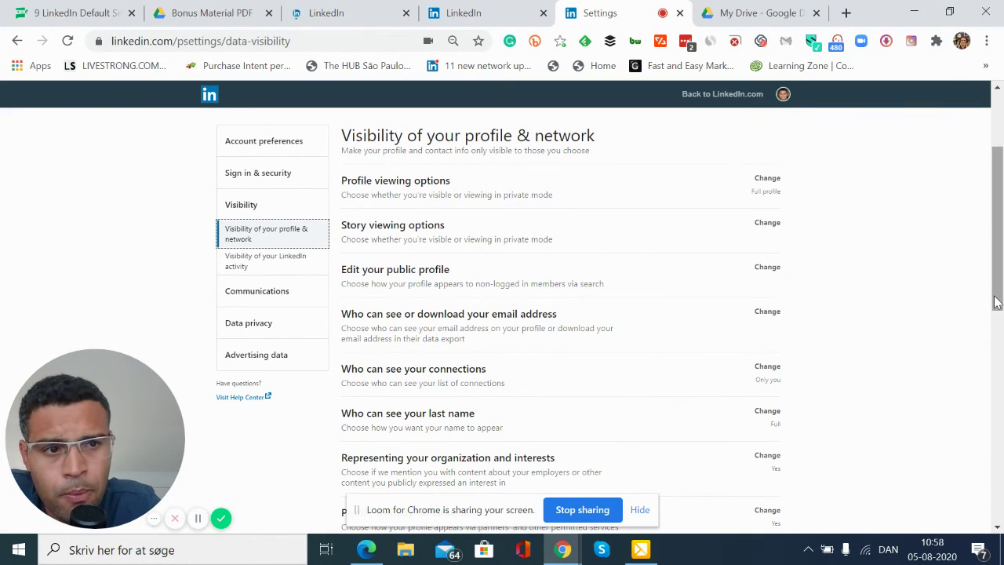
pyautogui.moveTo(994, 302); pyautogui.dragTo(979, 499)
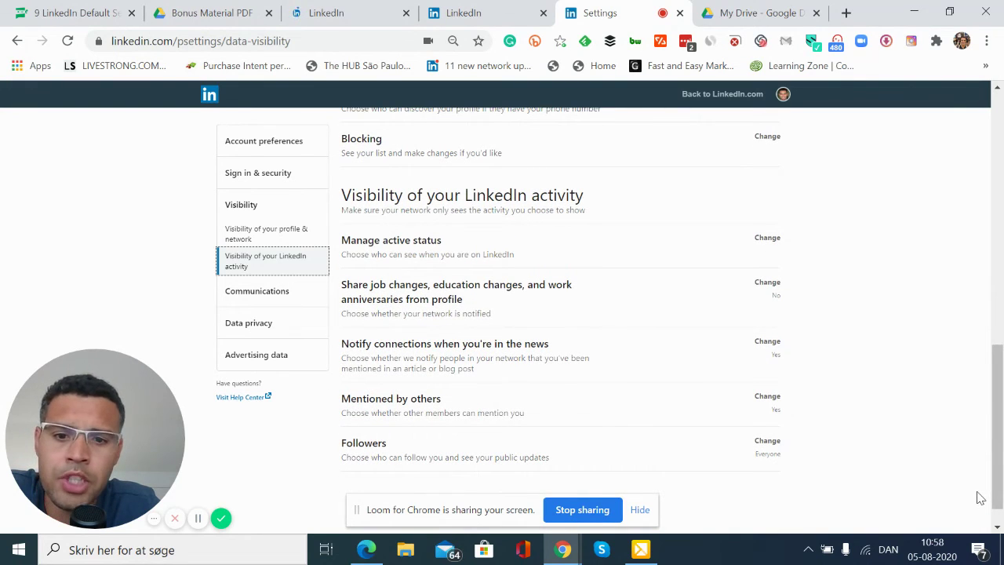
pyautogui.moveTo(997, 392); pyautogui.dragTo(1000, 159)
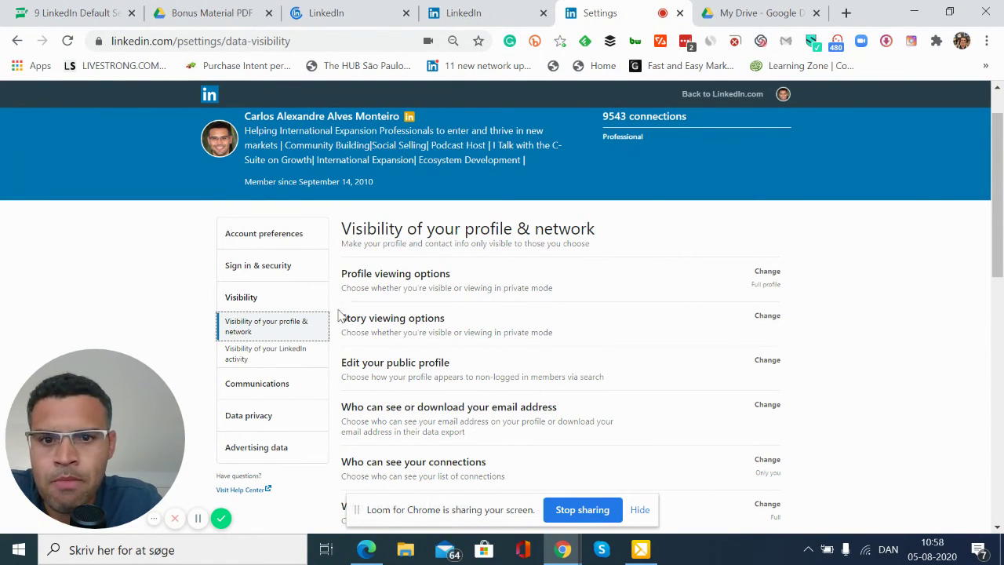
pyautogui.click(220, 333)
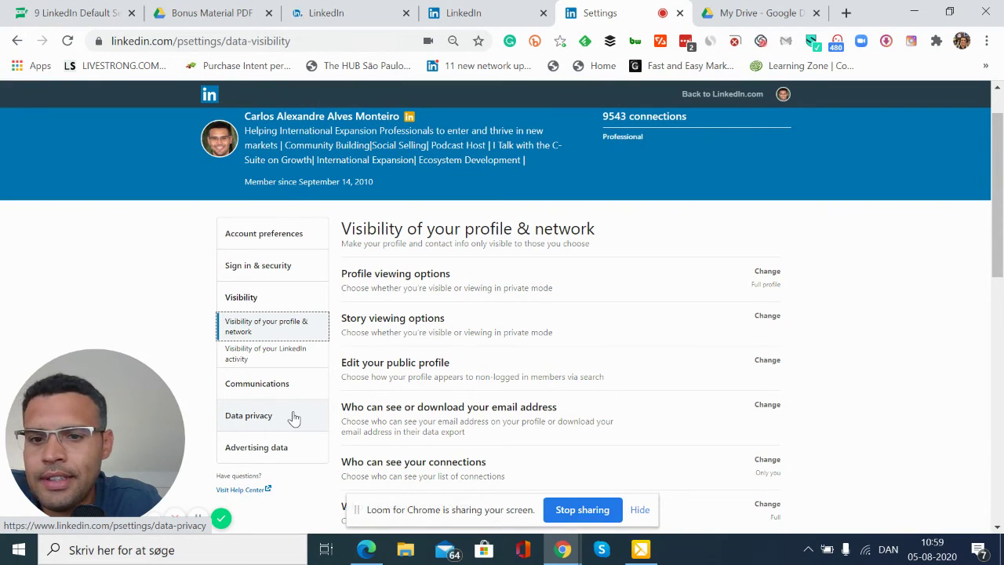
# Open the Communications settings and review the notification, "Who can reach you" and messaging experience options
pyautogui.rightClick(255, 382)
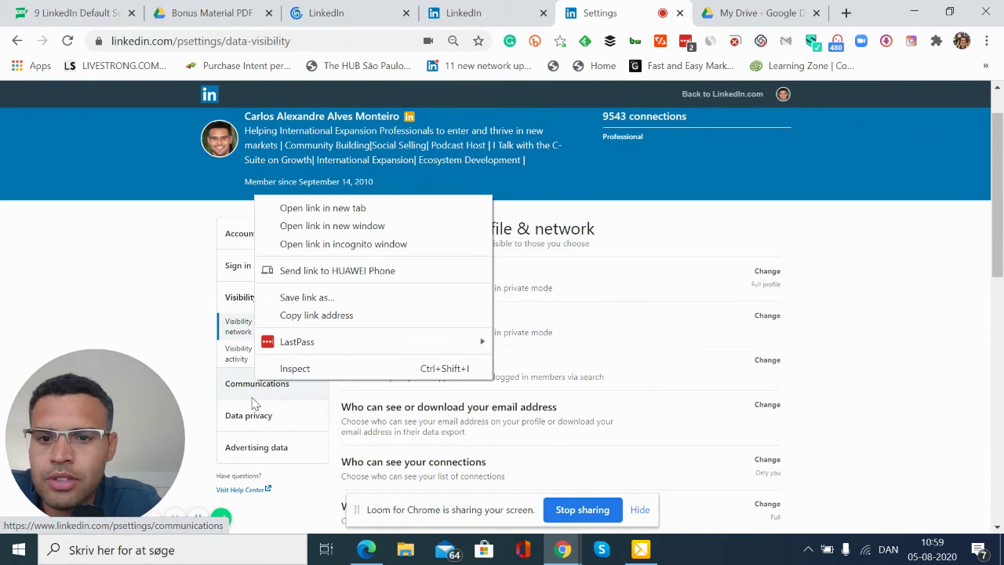
pyautogui.click(237, 395)
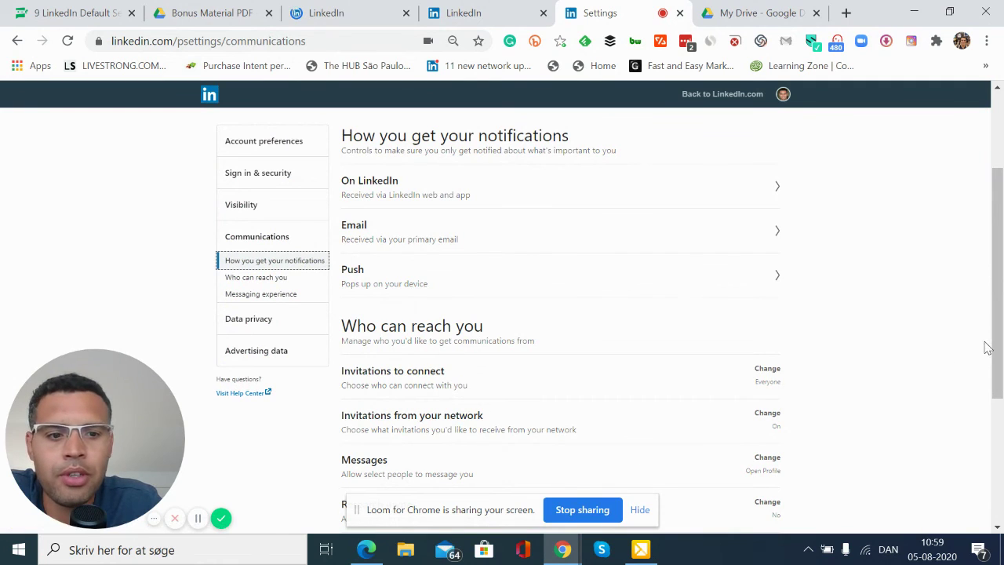
pyautogui.moveTo(999, 330); pyautogui.dragTo(1001, 401)
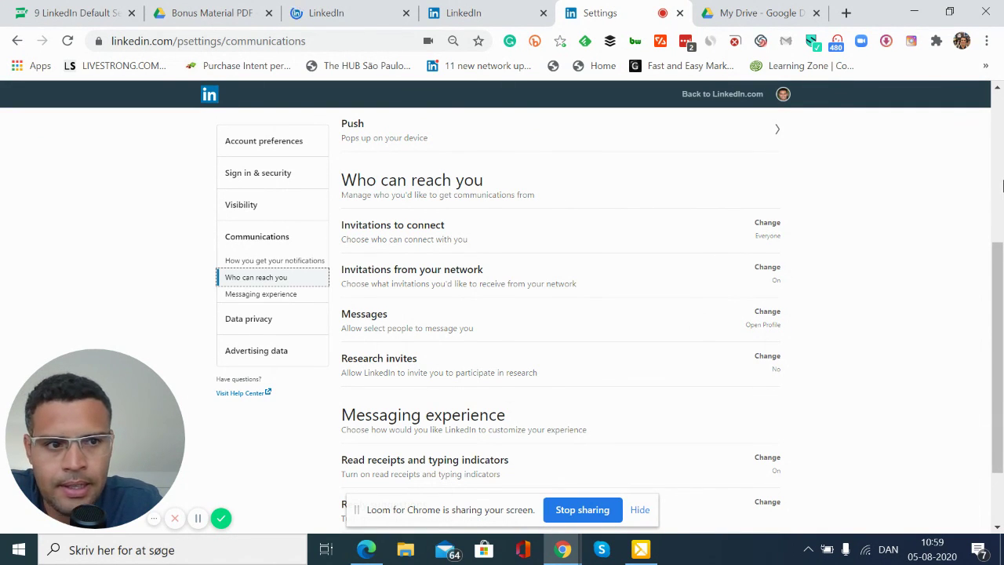
pyautogui.scroll(4, 995, 182)
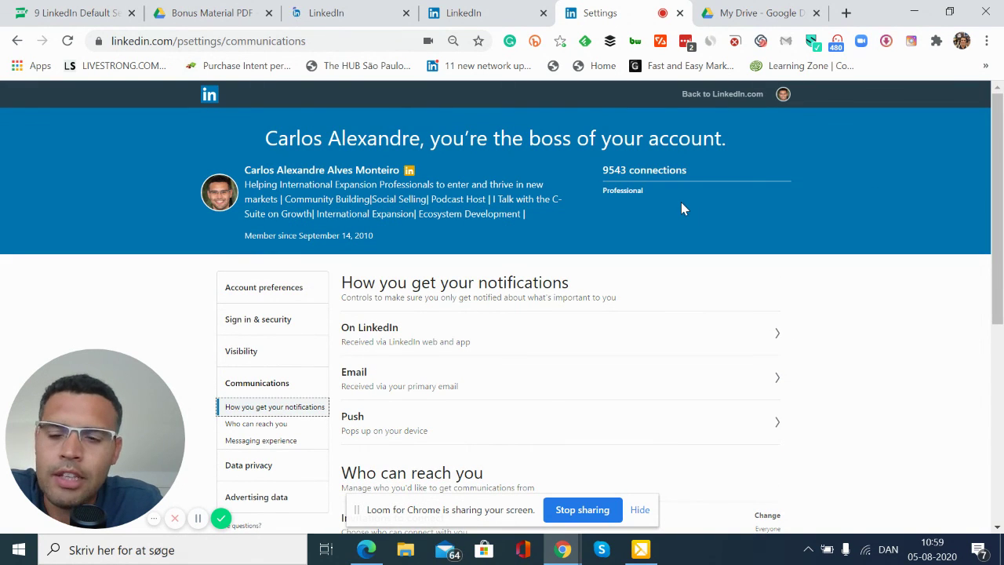